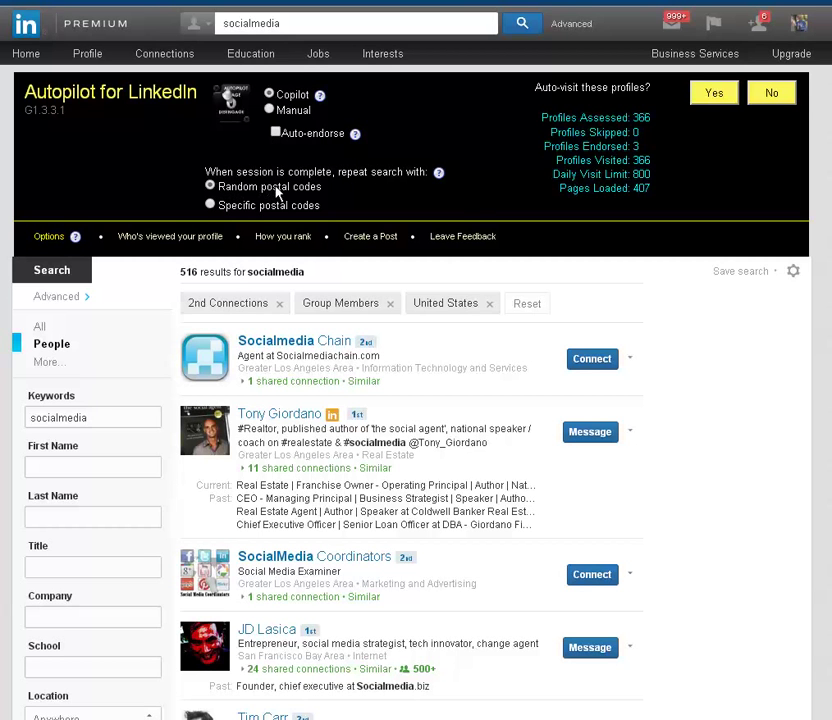
# - Choose 'Specific postal codes' as the repeat-search option once a session completes
pyautogui.click(211, 207)
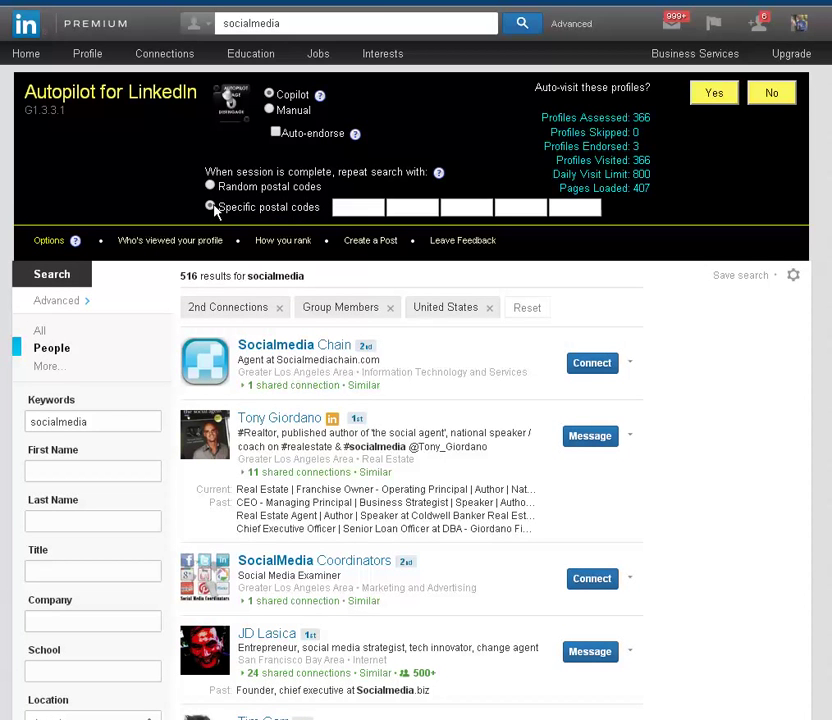
pyautogui.click(48, 241)
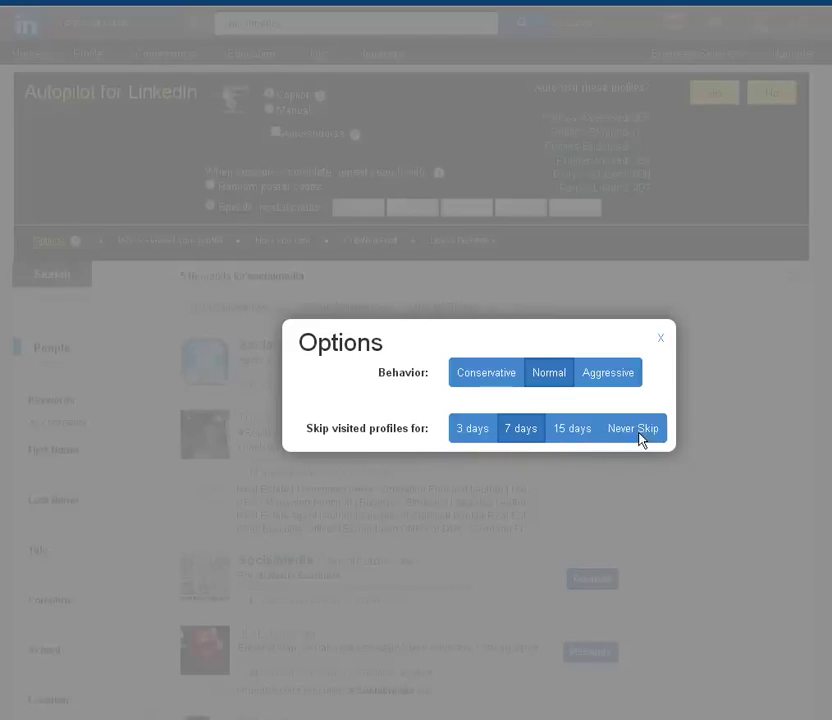
pyautogui.click(660, 339)
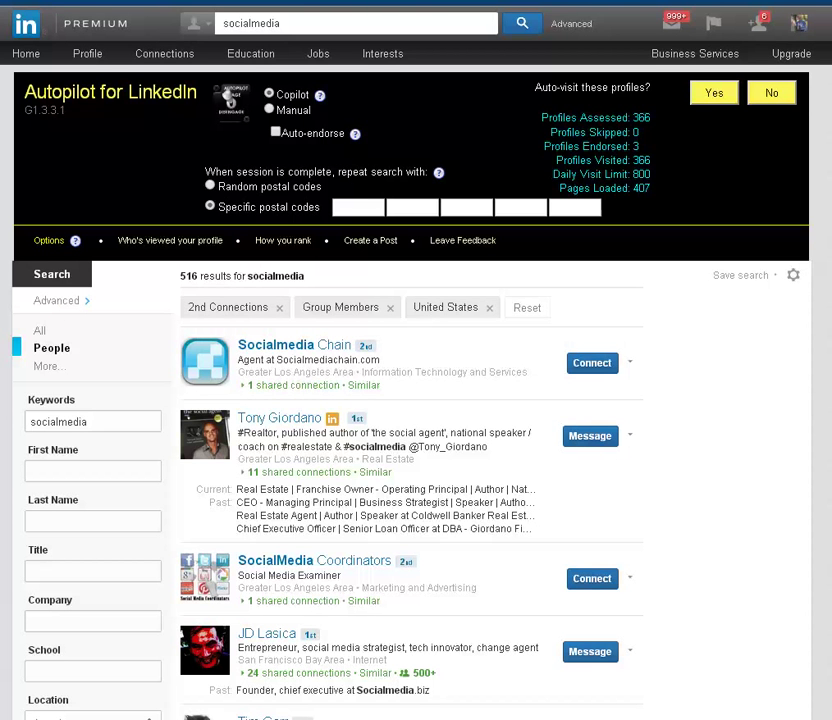
pyautogui.scroll(-2, 420, 450)
pyautogui.scroll(-2, 420, 450)
pyautogui.scroll(-2, 420, 400)
pyautogui.scroll(-1, 420, 400)
pyautogui.scroll(-2, 420, 400)
pyautogui.scroll(-2, 420, 400)
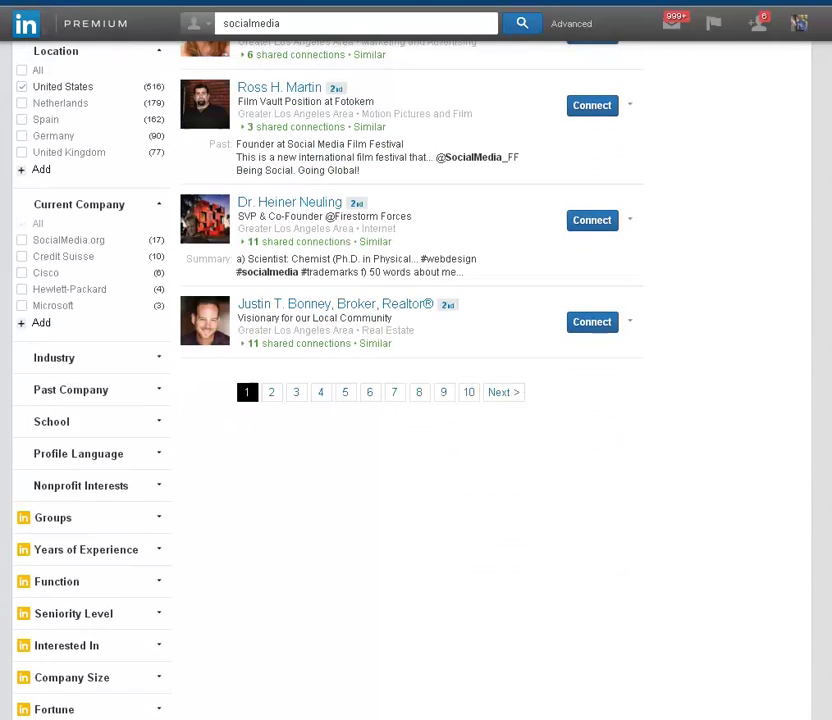
pyautogui.scroll(-2, 420, 400)
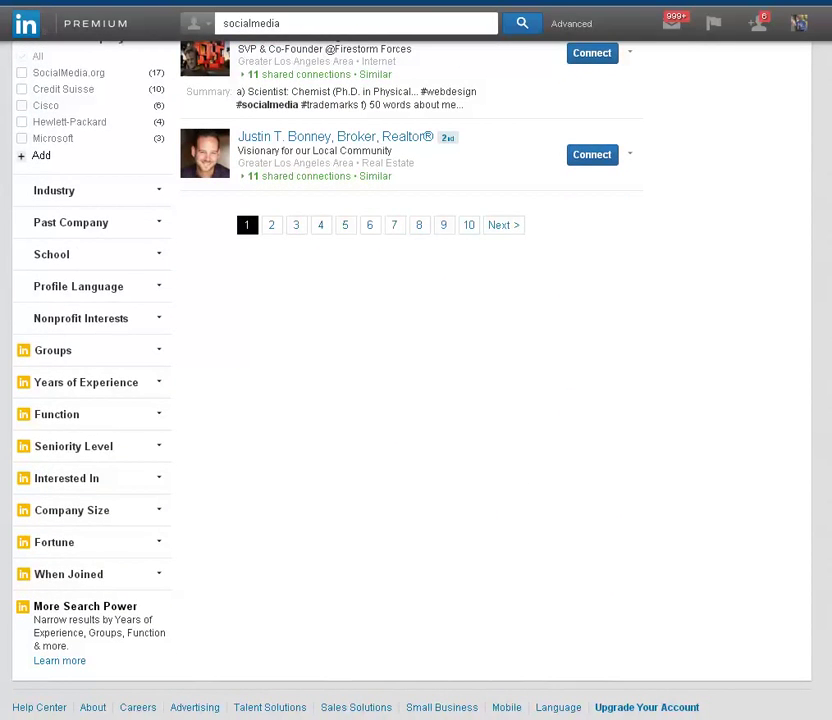
pyautogui.scroll(2, 420, 400)
pyautogui.scroll(1, 420, 400)
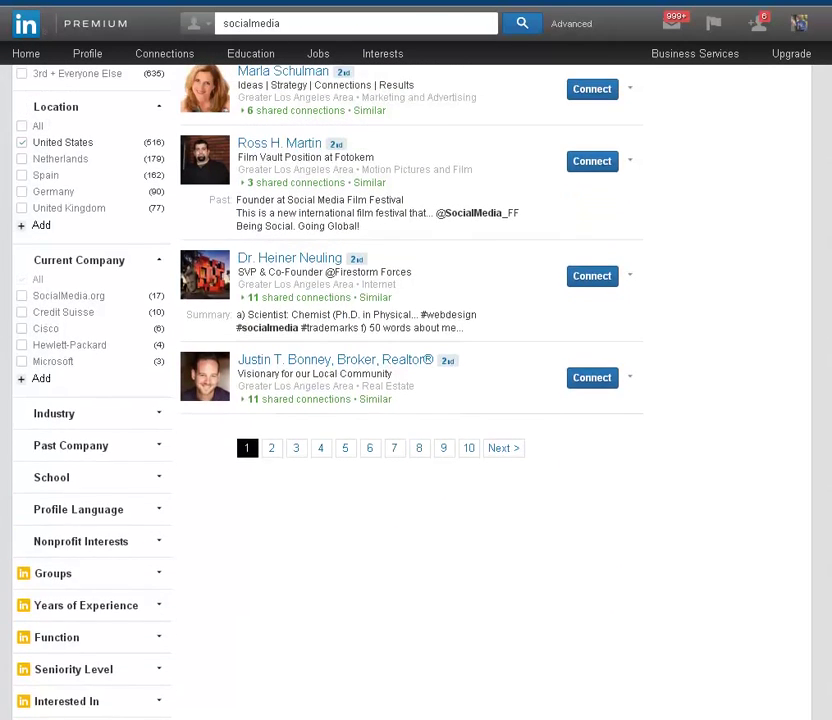
pyautogui.scroll(1, 420, 400)
pyautogui.scroll(2, 420, 400)
pyautogui.scroll(1, 420, 400)
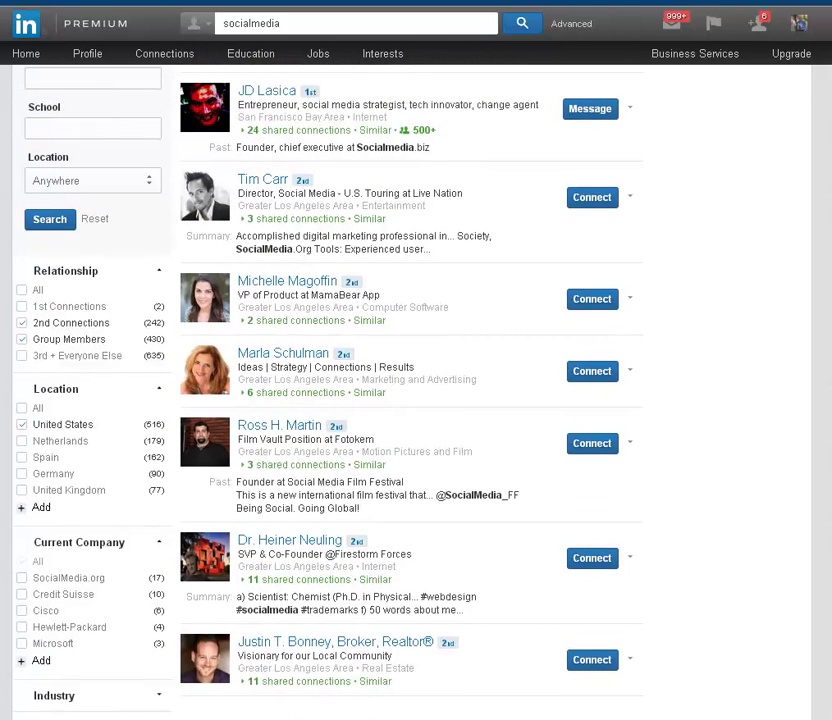
pyautogui.scroll(1, 420, 400)
pyautogui.scroll(1, 420, 400)
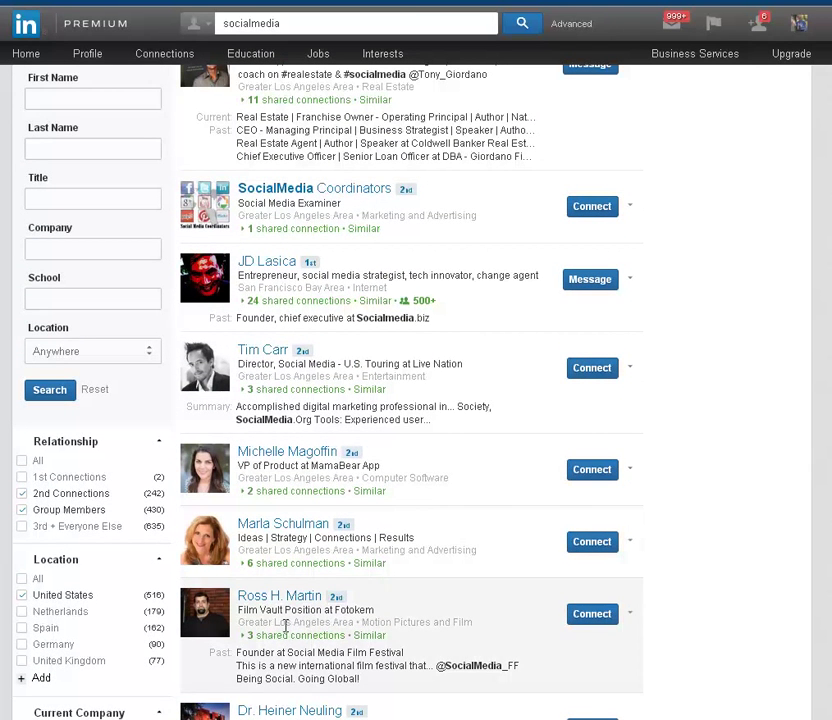
pyautogui.click(21, 493)
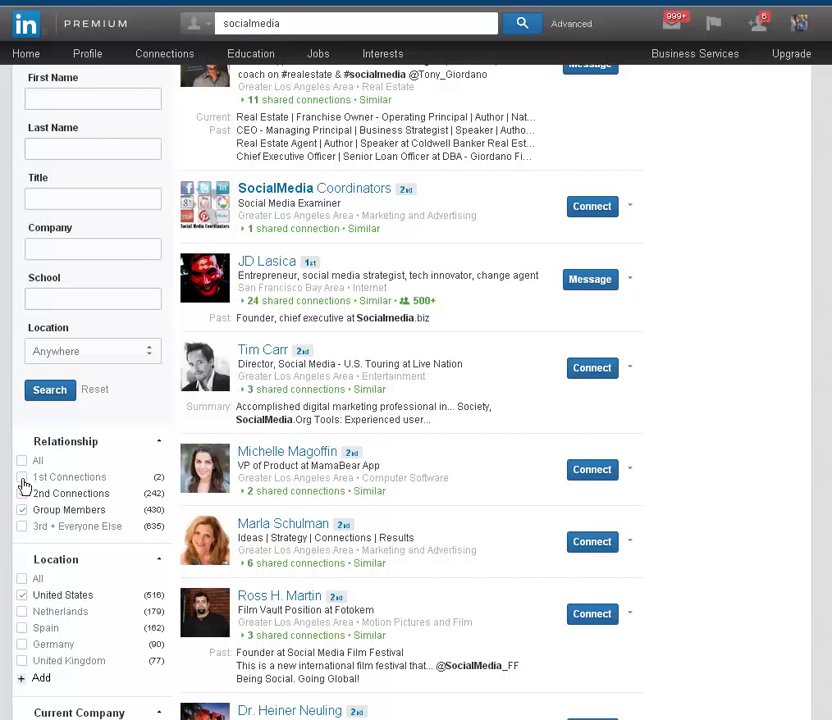
pyautogui.click(22, 493)
pyautogui.click(23, 494)
pyautogui.click(21, 492)
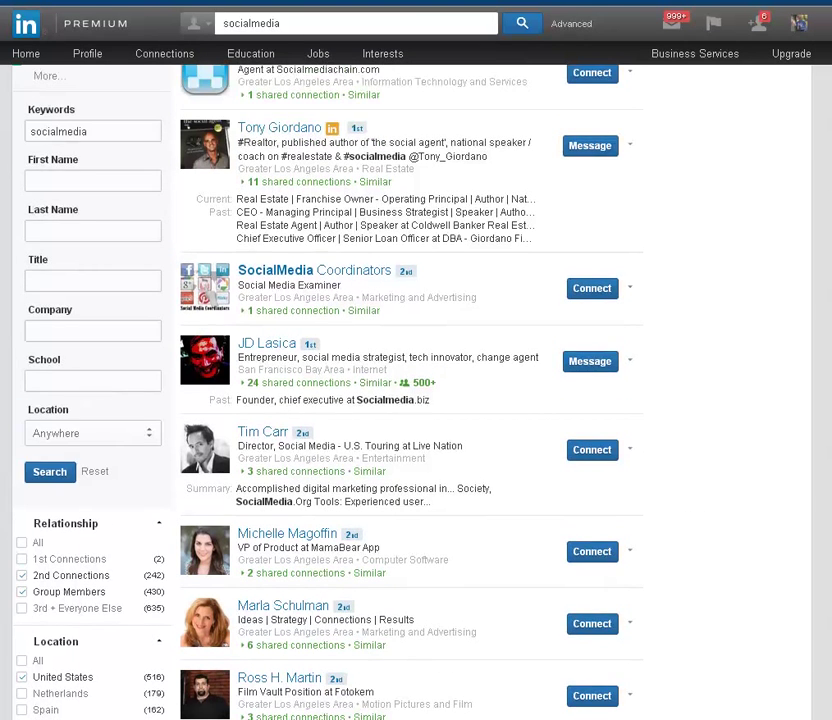
pyautogui.scroll(-1, 550, 376)
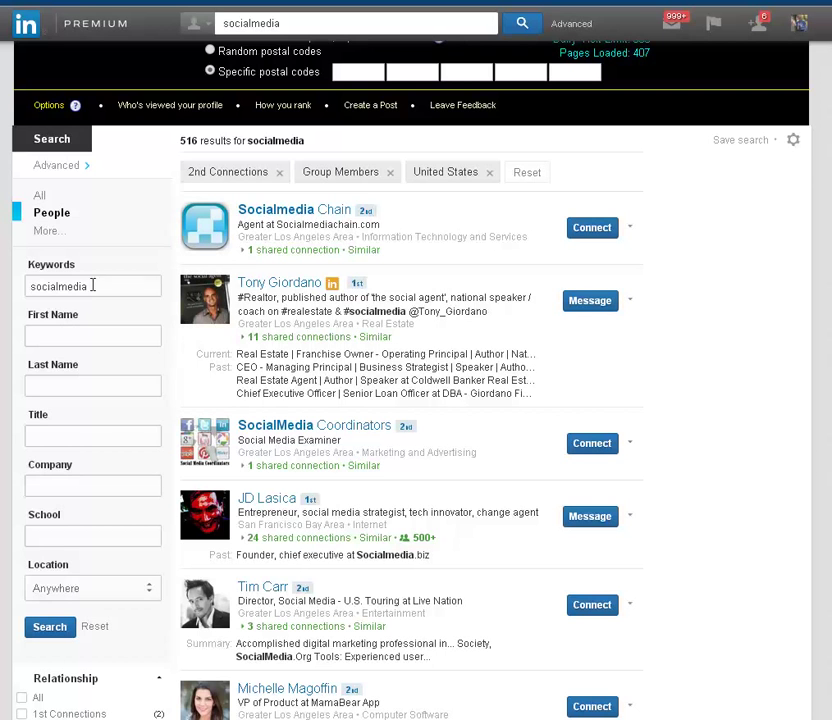
pyautogui.moveTo(86, 286); pyautogui.dragTo(26, 286)
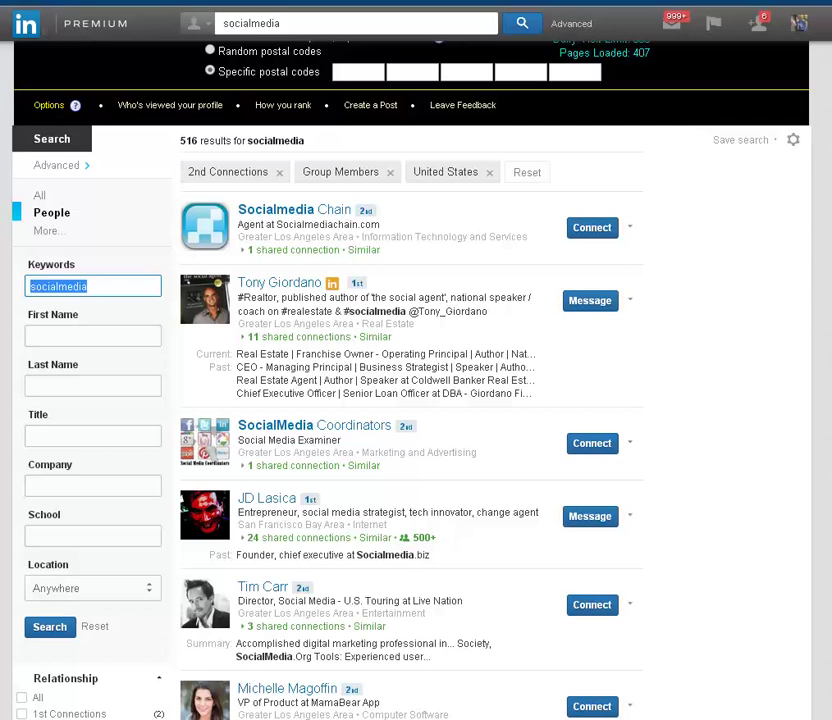
pyautogui.scroll(-2, 416, 400)
pyautogui.scroll(-2, 416, 400)
pyautogui.scroll(-1, 416, 400)
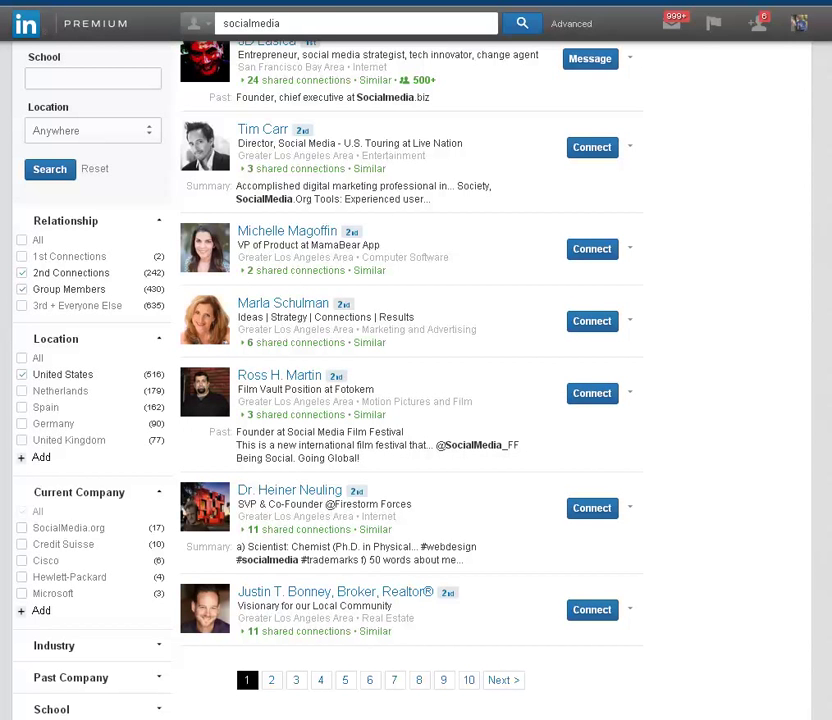
pyautogui.scroll(1, 416, 400)
pyautogui.scroll(1, 416, 400)
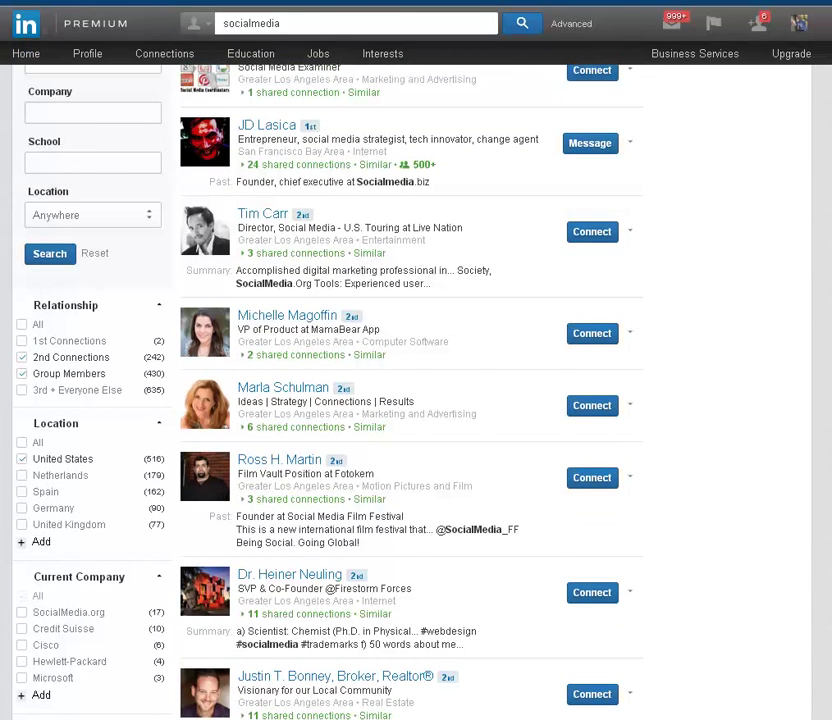
pyautogui.scroll(-1, 416, 400)
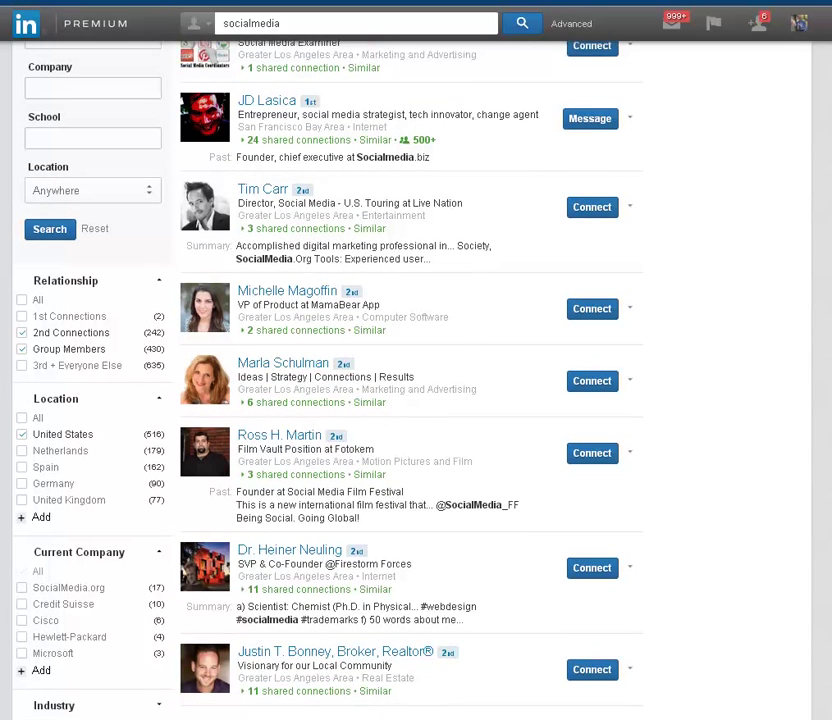
pyautogui.scroll(1, 416, 400)
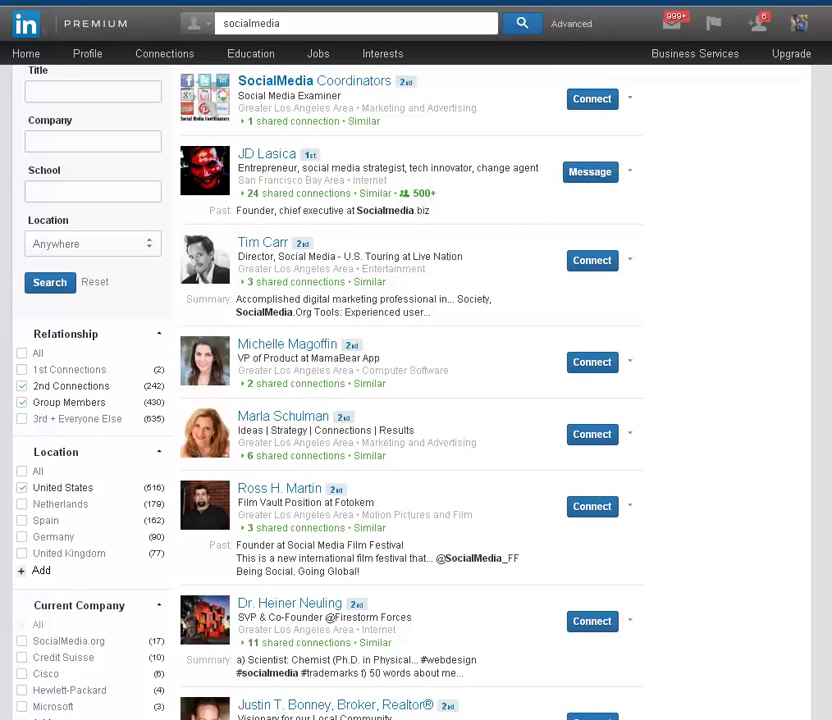
pyautogui.scroll(1, 416, 400)
pyautogui.scroll(3, 416, 400)
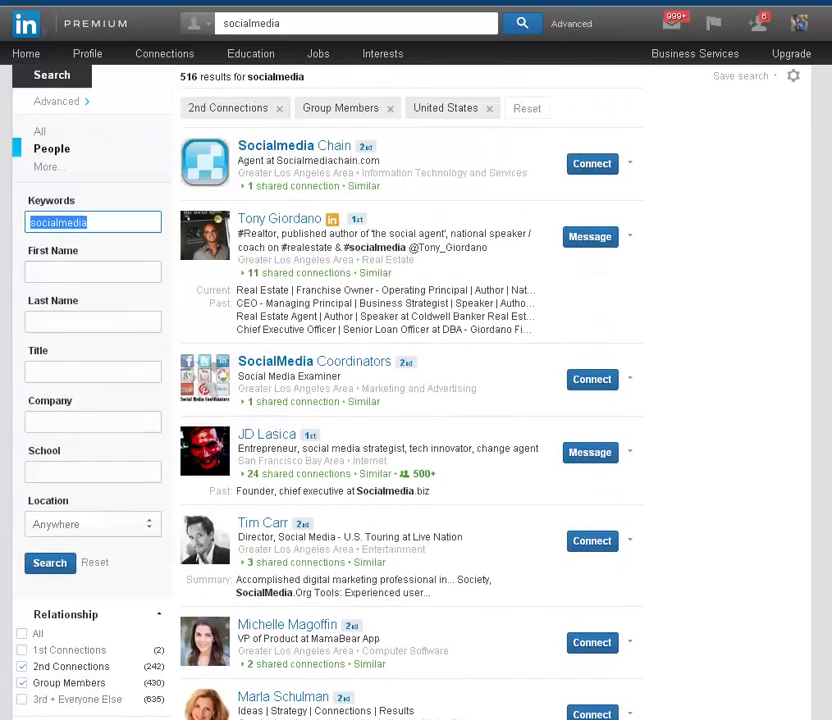
pyautogui.scroll(2, 416, 400)
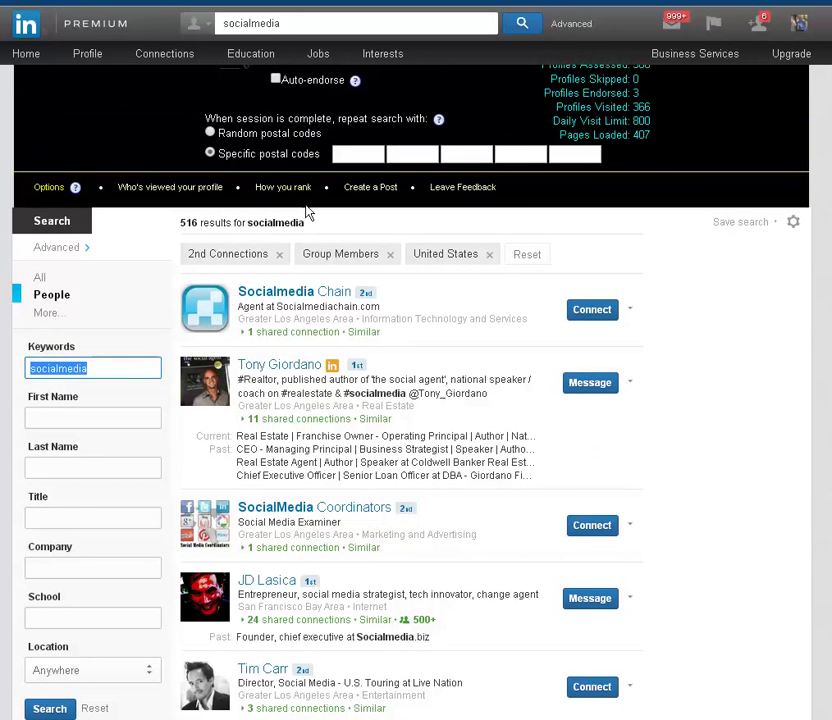
pyautogui.moveTo(319, 223)
pyautogui.mouseDown()
pyautogui.moveTo(217, 219)
pyautogui.moveTo(180, 227)
pyautogui.mouseUp()
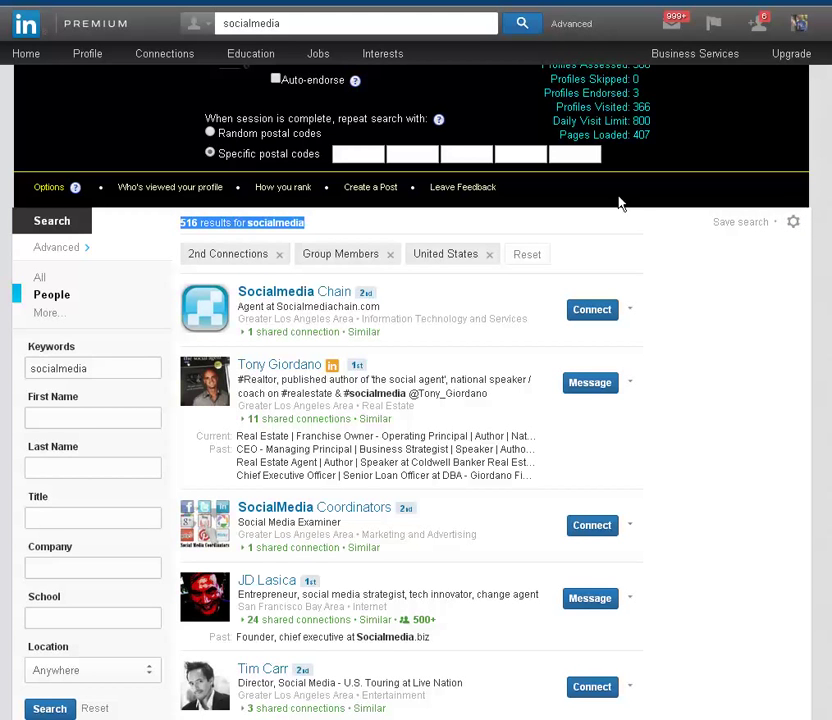
pyautogui.scroll(1, 416, 400)
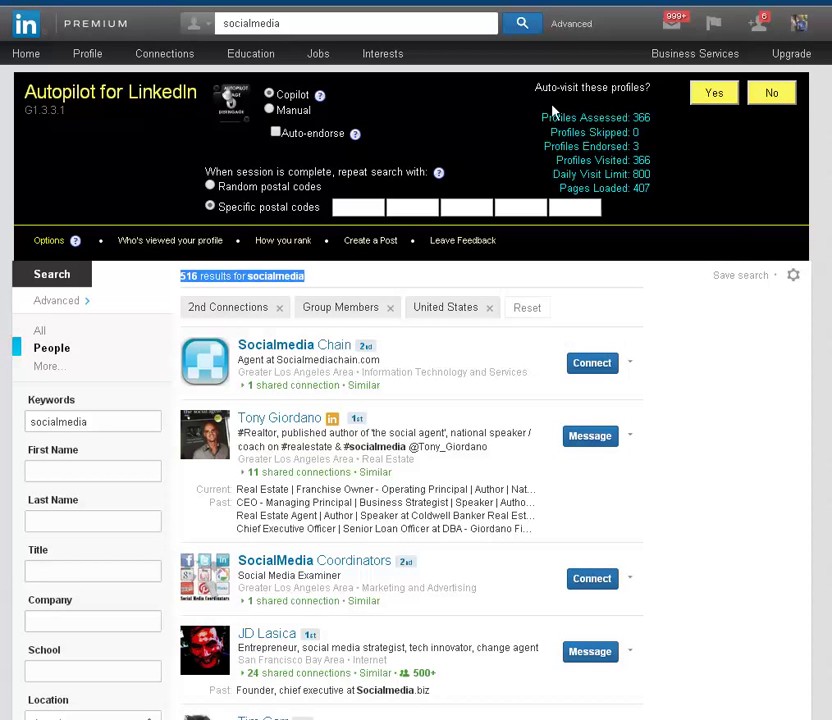
# - Answer Yes to auto-visiting these profiles, which raises the Random Postal Code country notice
pyautogui.click(715, 95)
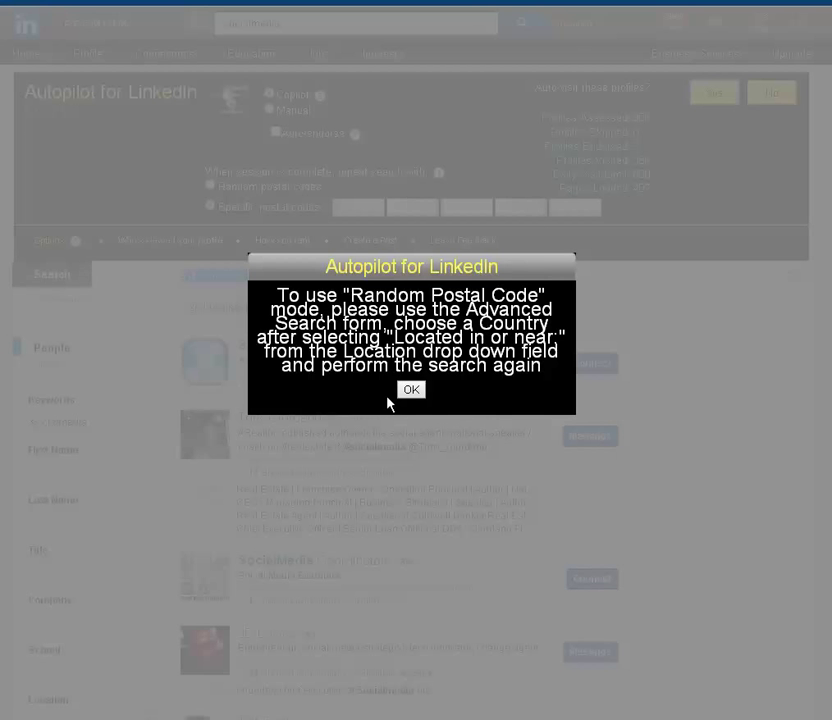
# - Dismiss the notice and set the search location to near postal code 93003
pyautogui.click(412, 392)
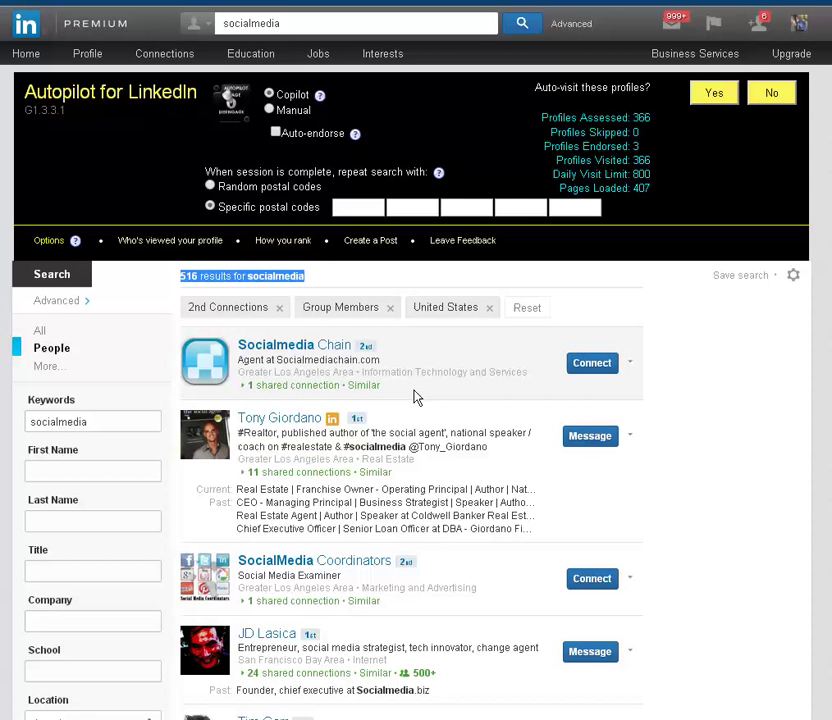
pyautogui.scroll(-2, 533, 366)
pyautogui.scroll(-1, 533, 366)
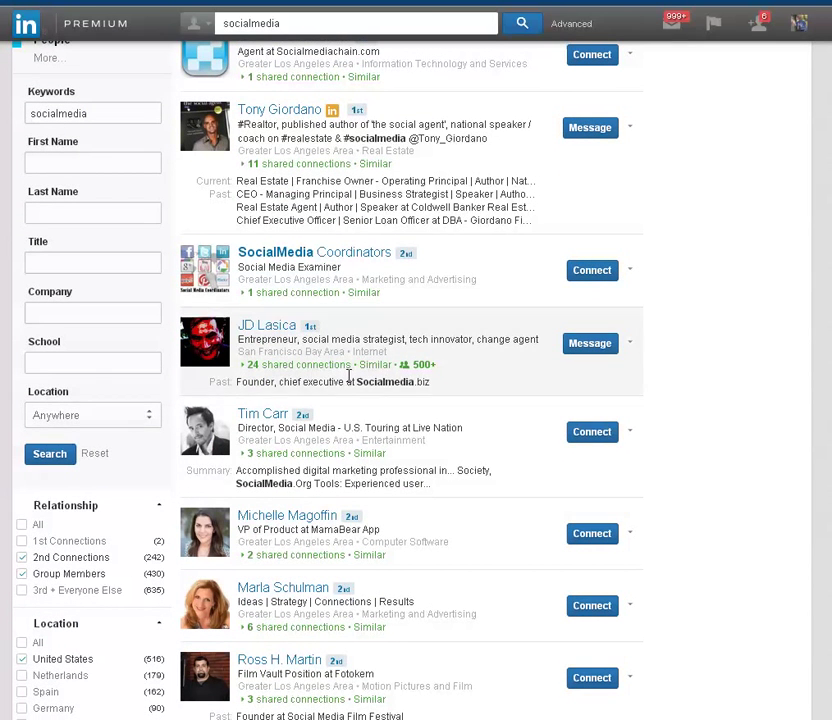
pyautogui.click(149, 419)
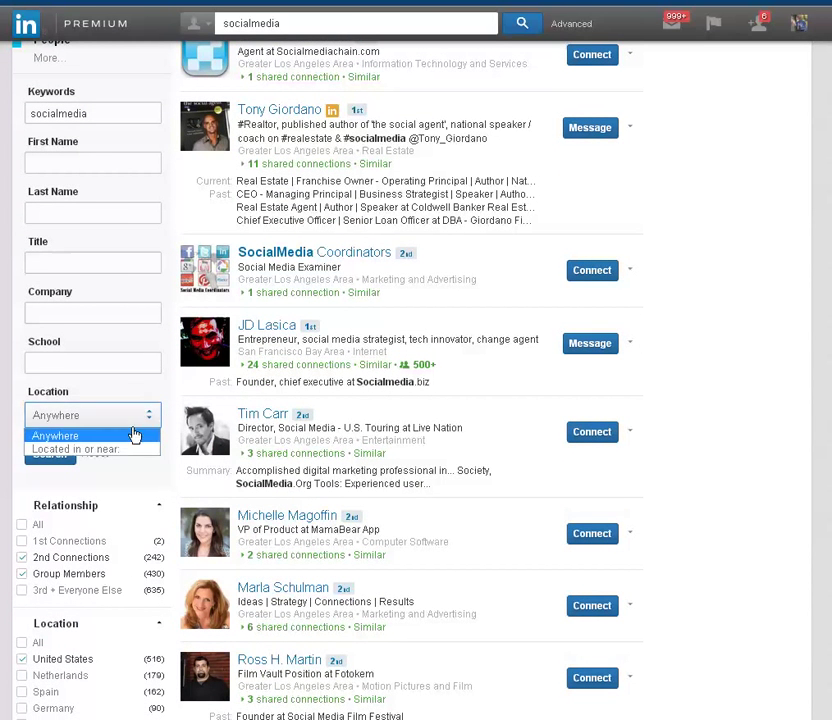
pyautogui.click(112, 450)
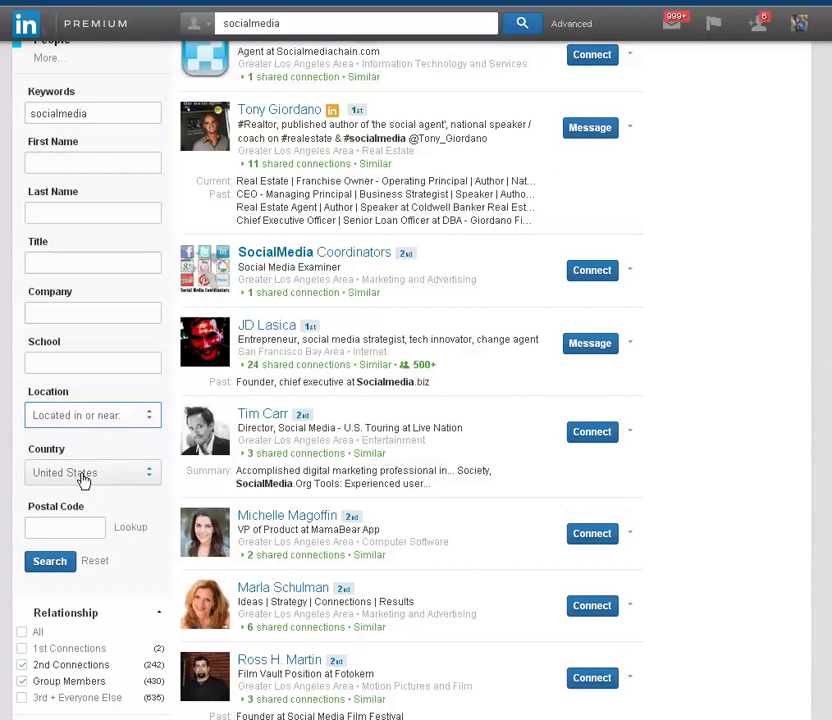
pyautogui.click(68, 528)
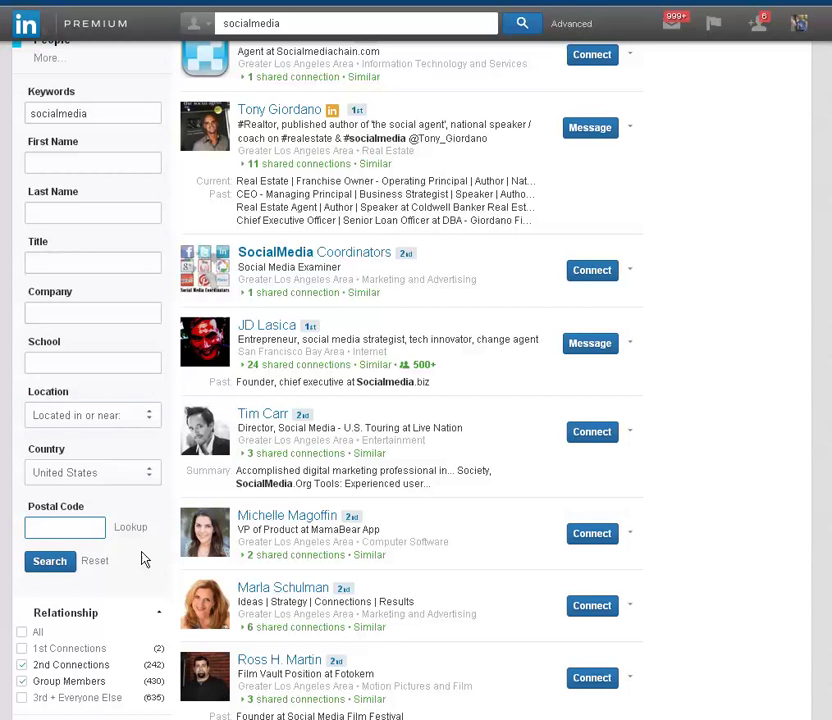
pyautogui.write('93003')
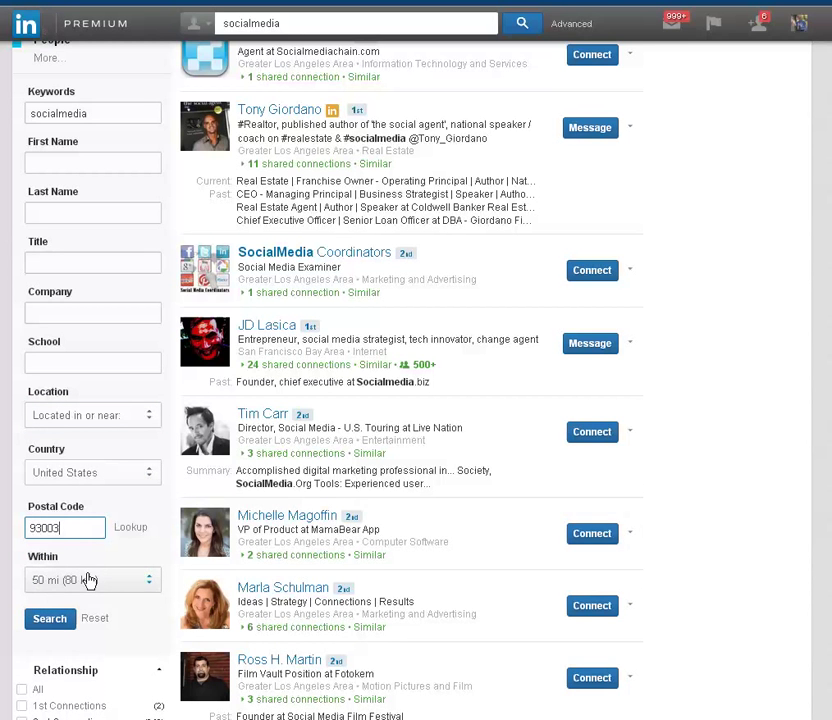
# - Set the search radius to 100 mi (160 km) and rerun the search
pyautogui.click(89, 580)
pyautogui.click(64, 667)
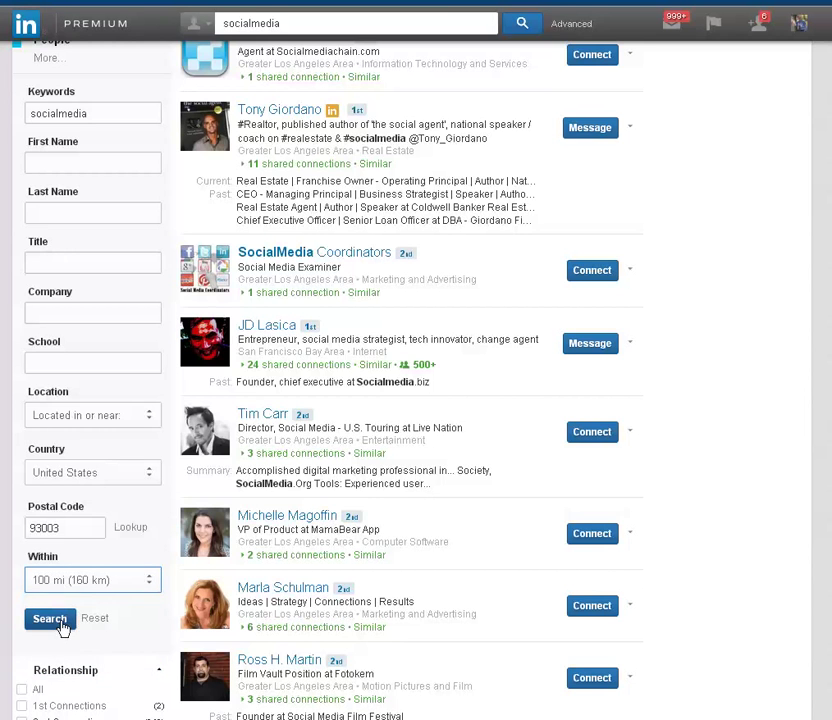
pyautogui.click(55, 620)
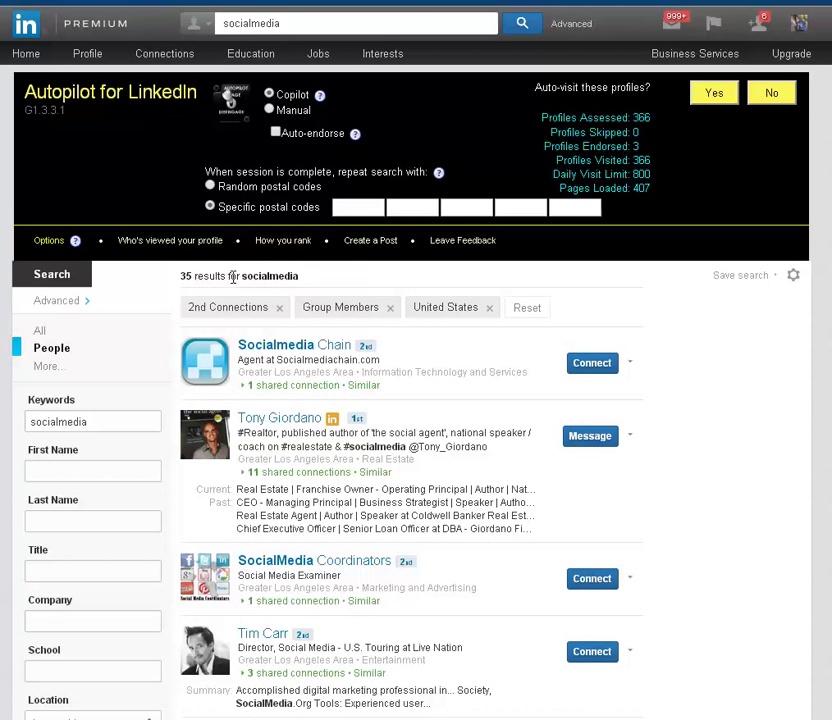
# - Highlight the 35-result count, choose Random postal codes, and switch Autopilot to Manual mode
pyautogui.moveTo(316, 278); pyautogui.dragTo(180, 278)
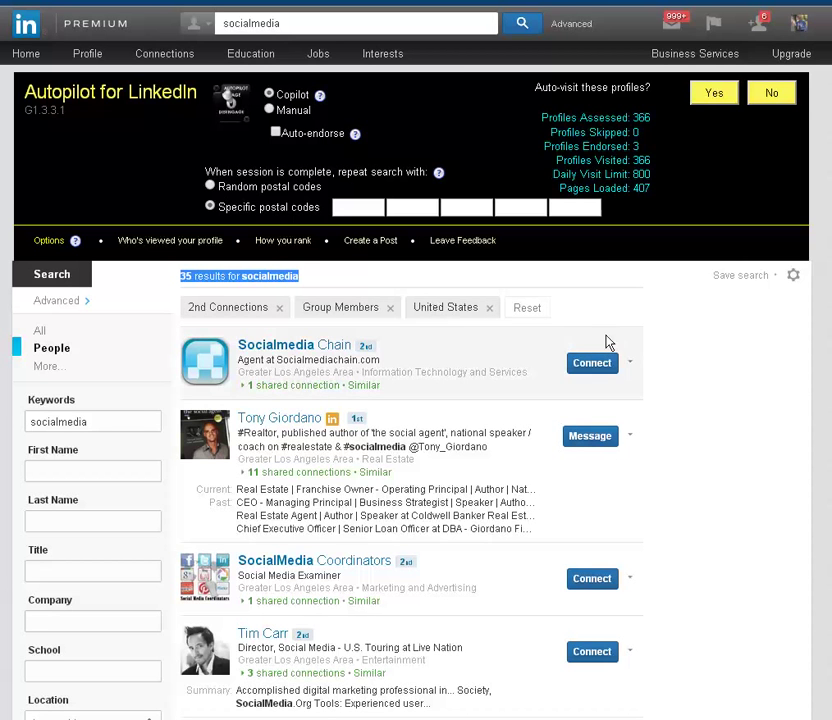
pyautogui.click(210, 186)
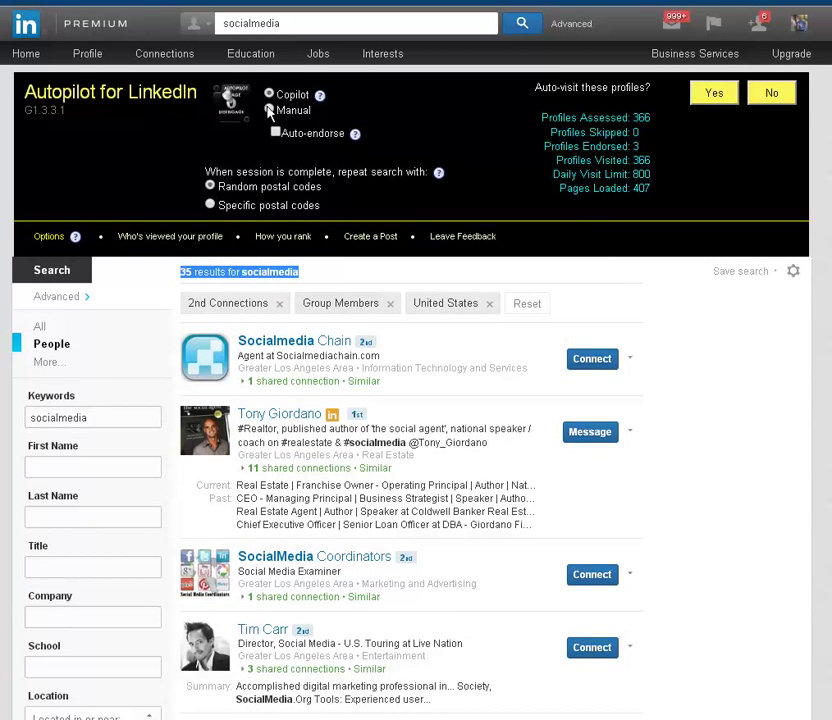
pyautogui.click(268, 109)
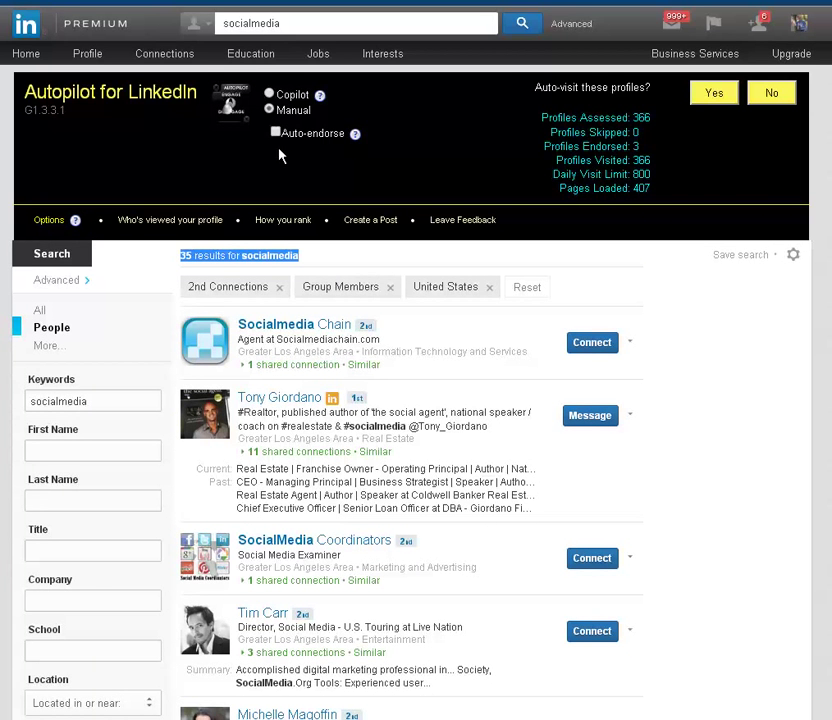
# - Start auto-visiting the socialmedia results and follow the profiles as they turn Visited
pyautogui.click(710, 93)
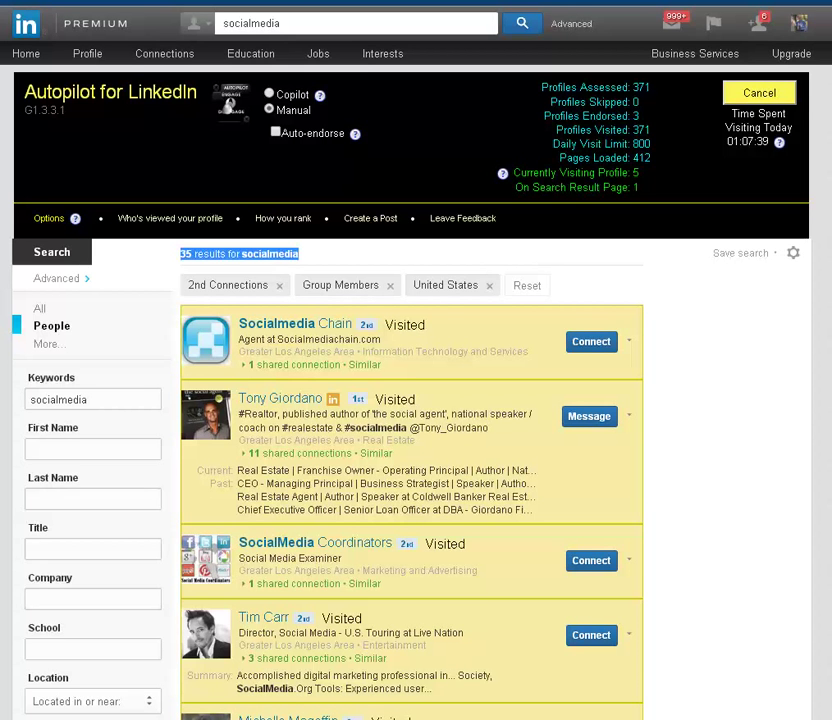
pyautogui.scroll(-2, 410, 400)
pyautogui.scroll(-3, 410, 400)
pyautogui.scroll(-1, 410, 400)
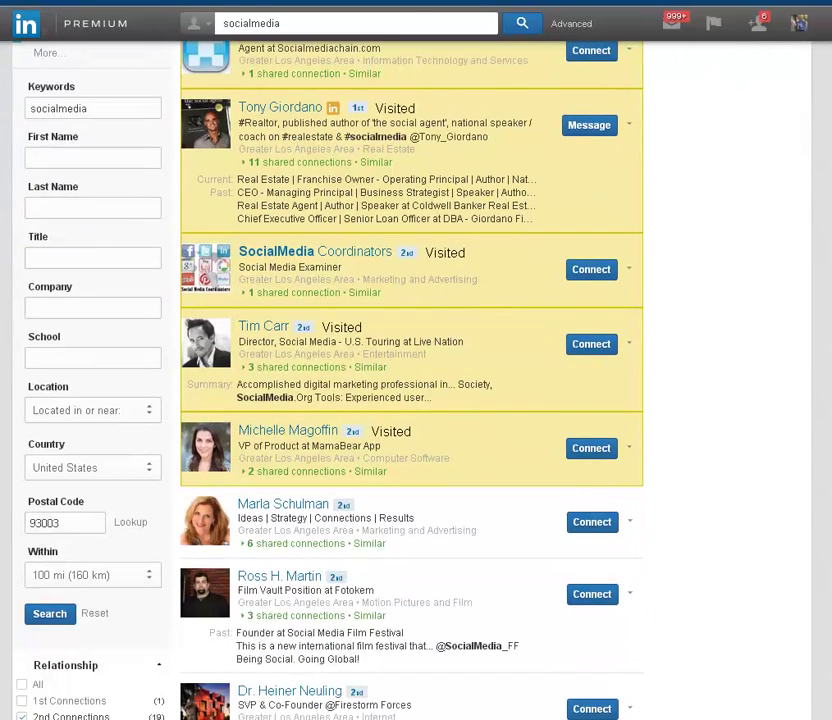
pyautogui.scroll(5, 410, 400)
pyautogui.scroll(-1, 410, 400)
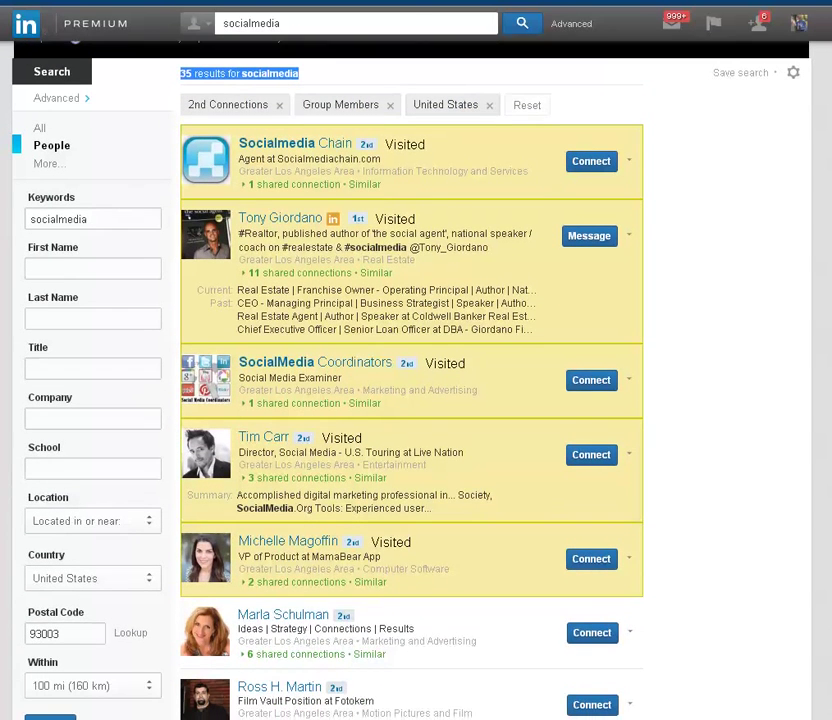
pyautogui.scroll(-1, 410, 400)
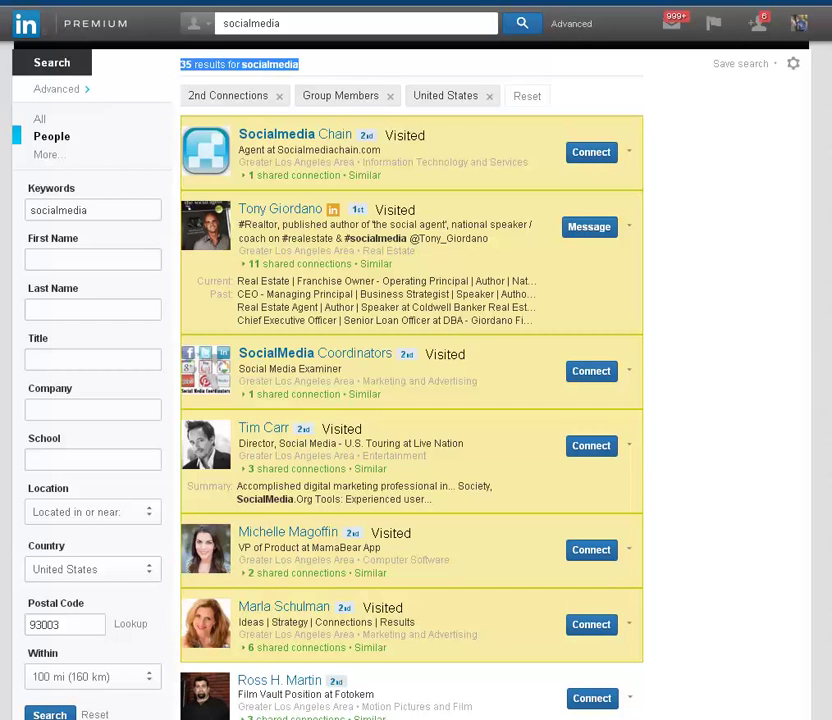
pyautogui.scroll(-1, 411, 400)
pyautogui.scroll(-1, 411, 400)
pyautogui.scroll(-2, 411, 400)
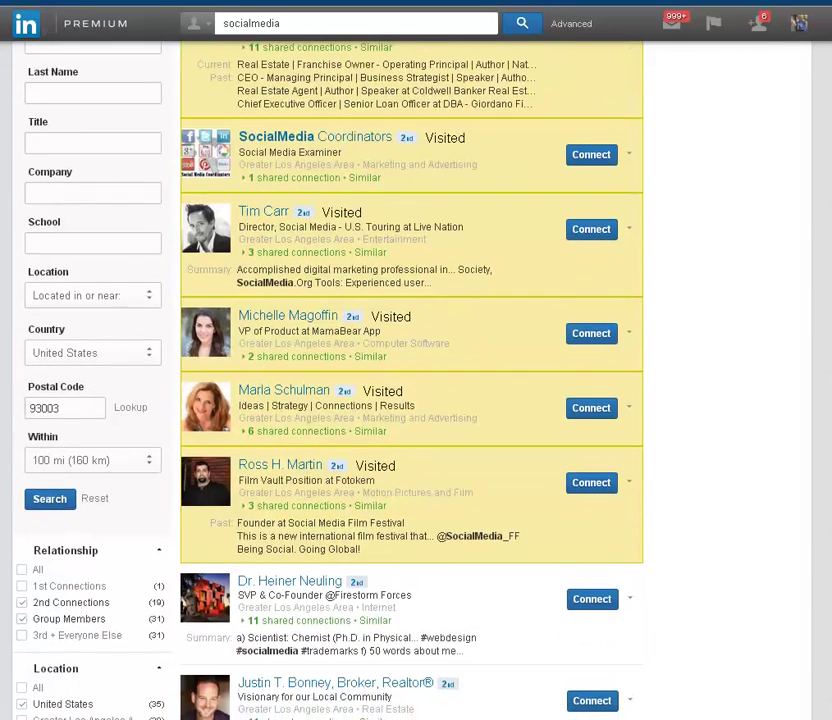
pyautogui.scroll(-3, 411, 400)
pyautogui.scroll(-1, 411, 400)
pyautogui.scroll(-1, 411, 400)
pyautogui.scroll(-3, 411, 400)
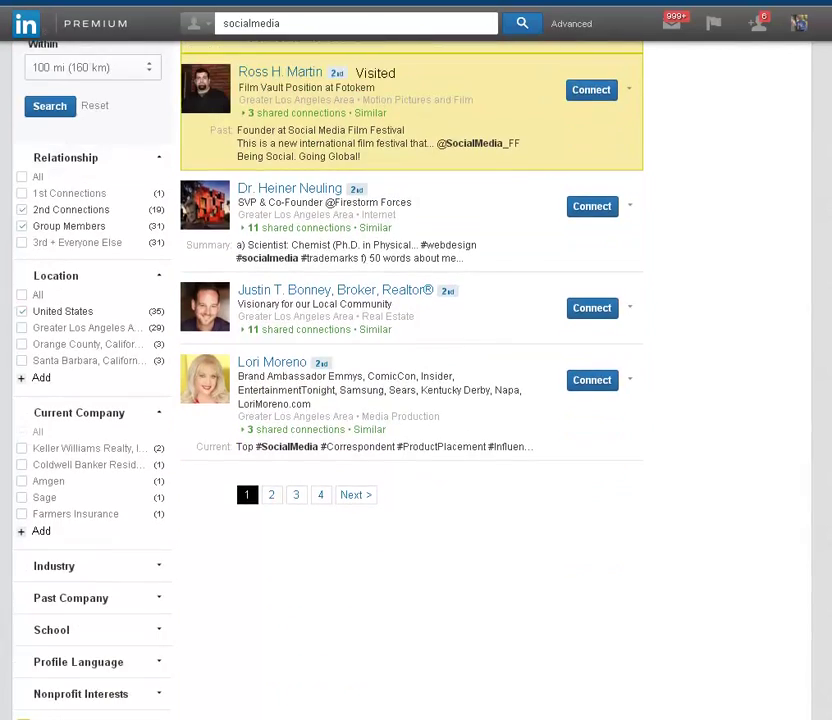
pyautogui.scroll(2, 411, 400)
pyautogui.scroll(2, 411, 400)
pyautogui.scroll(-2, 411, 400)
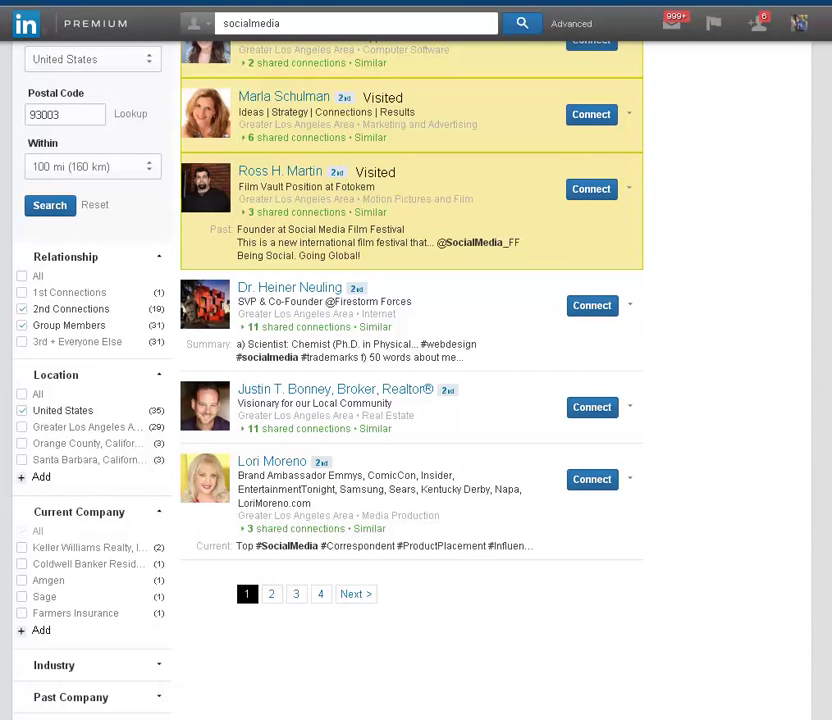
# - Scroll back up while Autopilot visits the page-2 profiles
pyautogui.scroll(1, 411, 400)
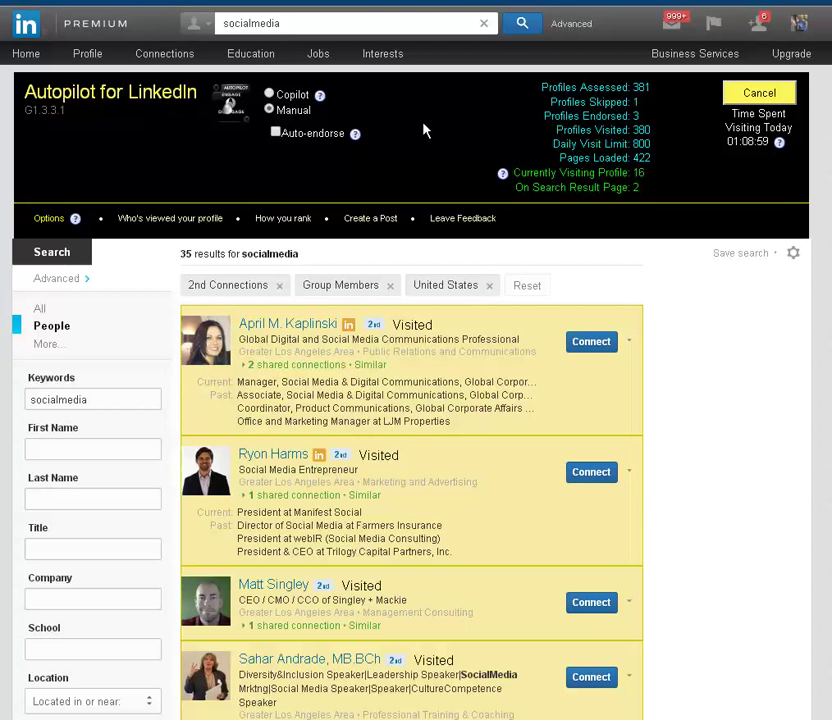
pyautogui.click(759, 93)
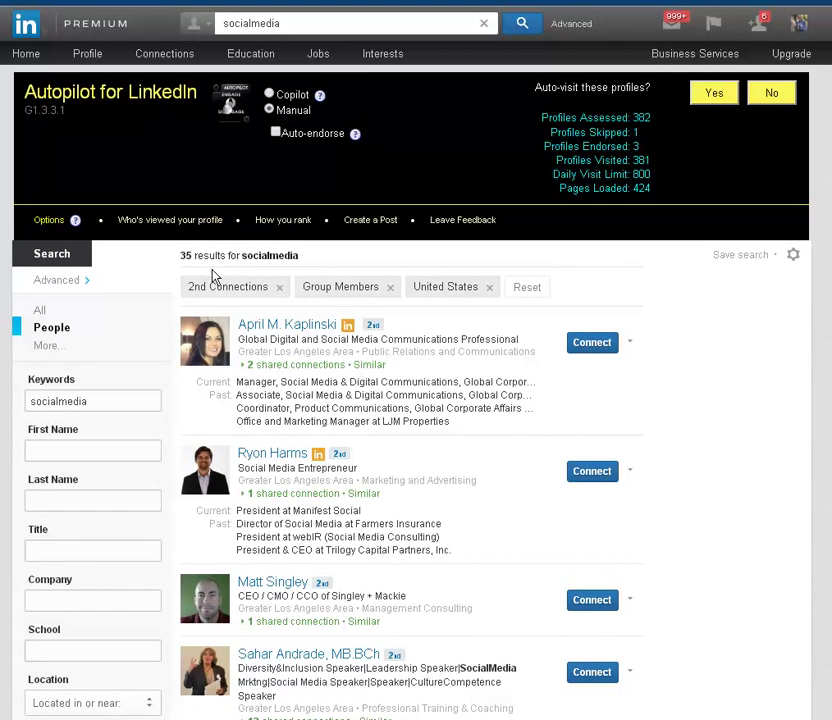
pyautogui.click(59, 286)
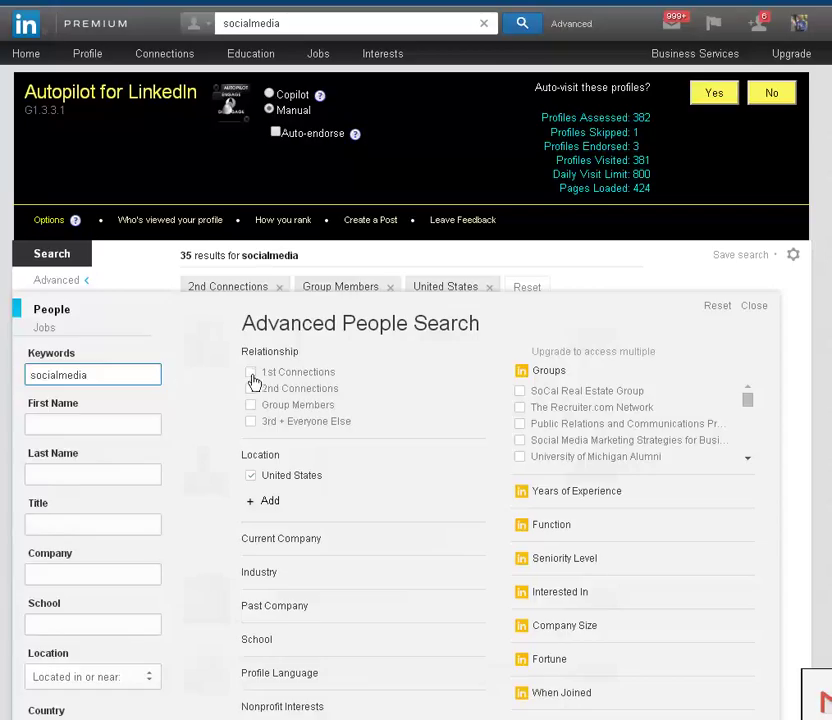
pyautogui.click(251, 374)
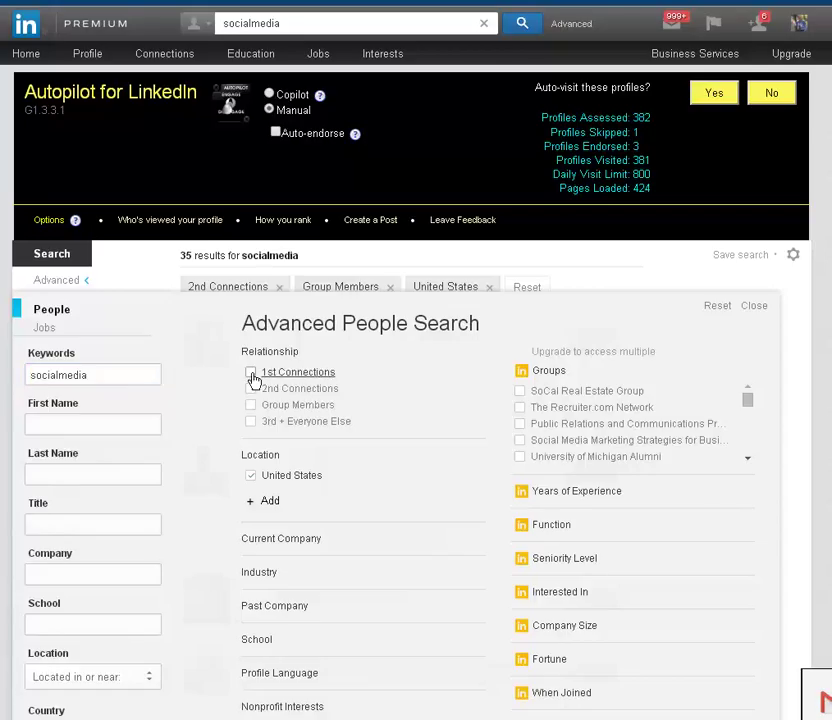
pyautogui.doubleClick(106, 374)
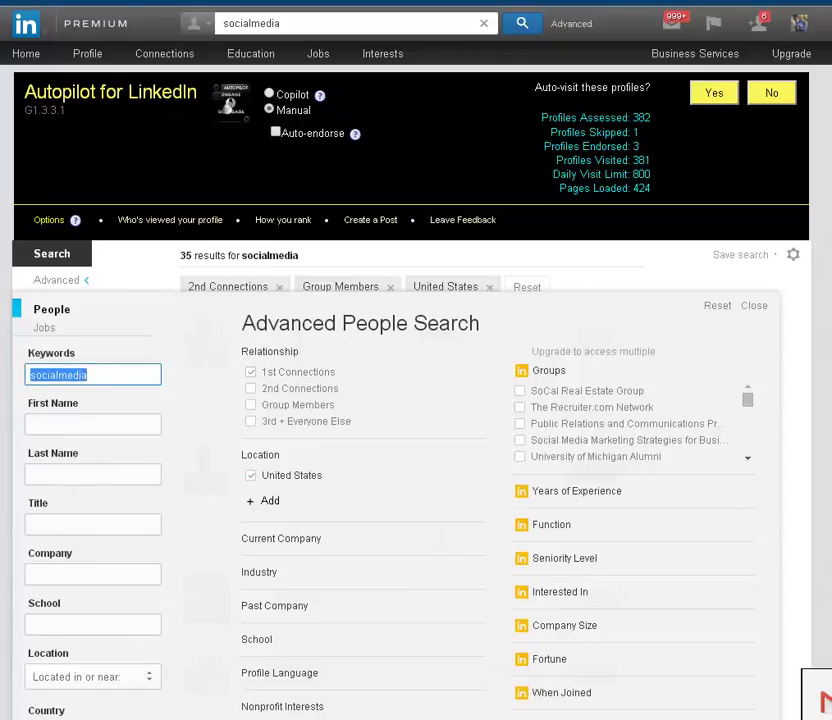
pyautogui.press('BackSpace')
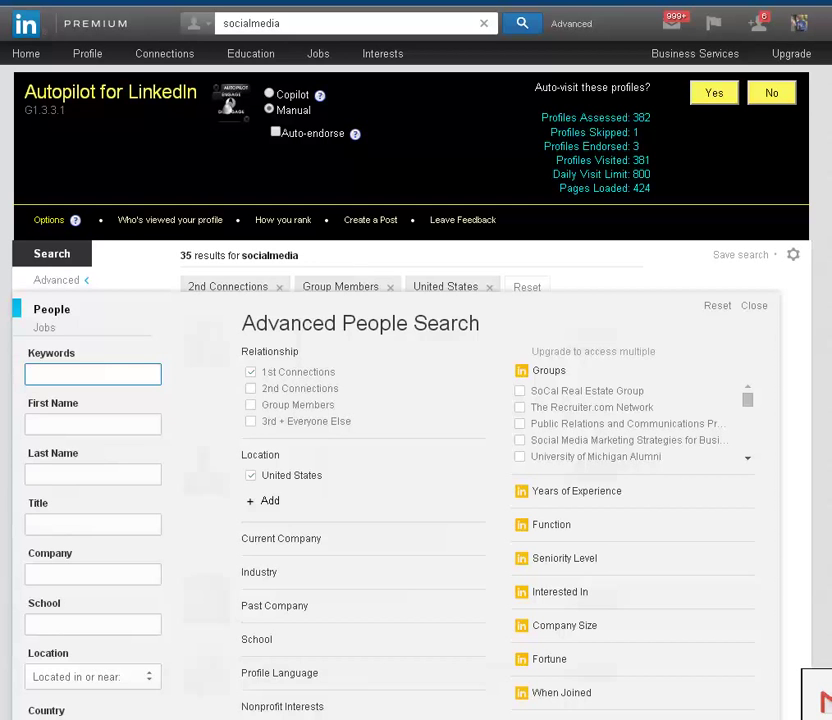
# - Close the advanced search options and clear the socialmedia keyword
pyautogui.click(528, 290)
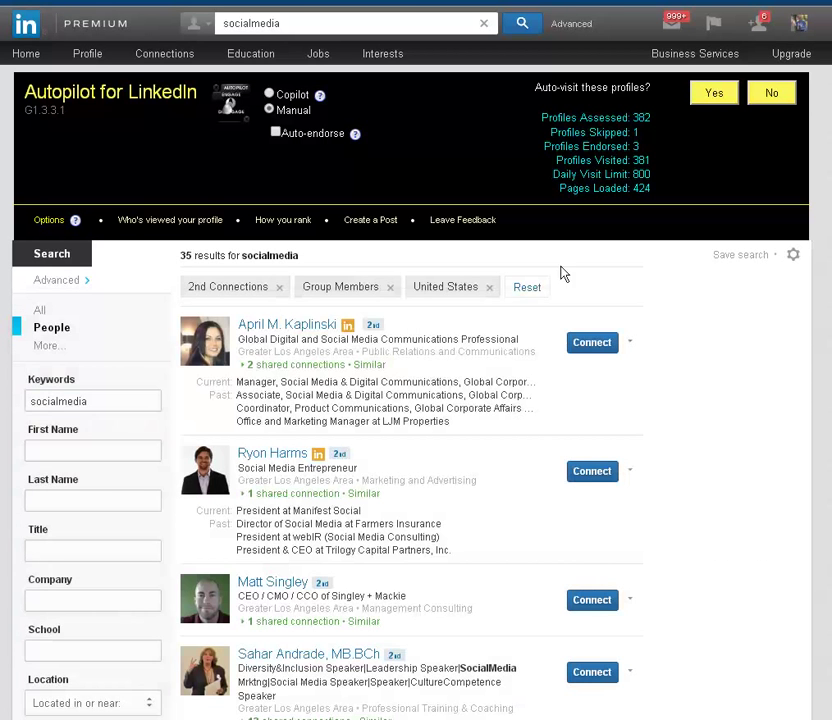
pyautogui.scroll(-1, 455, 334)
pyautogui.doubleClick(60, 352)
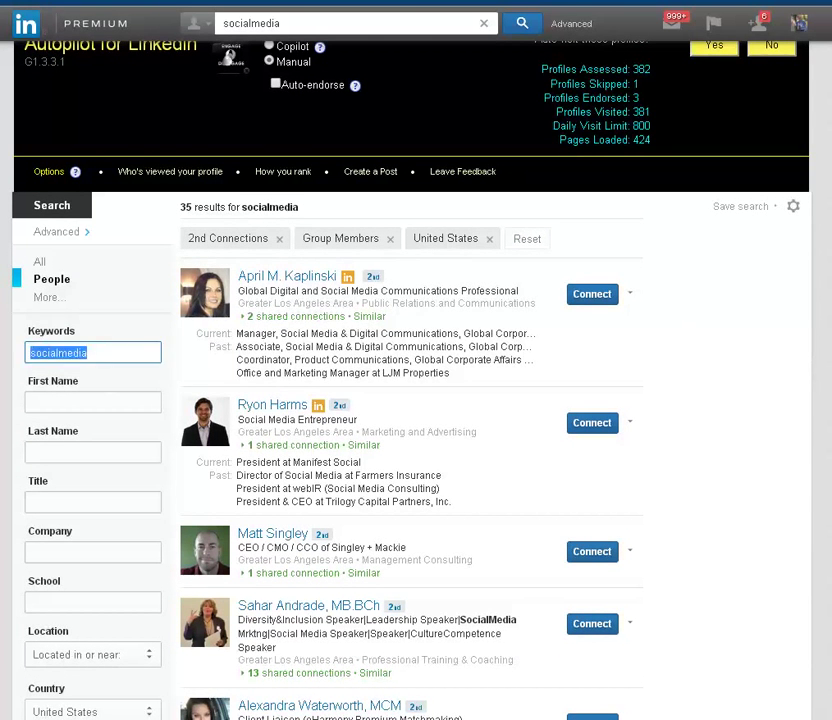
pyautogui.press('BackSpace')
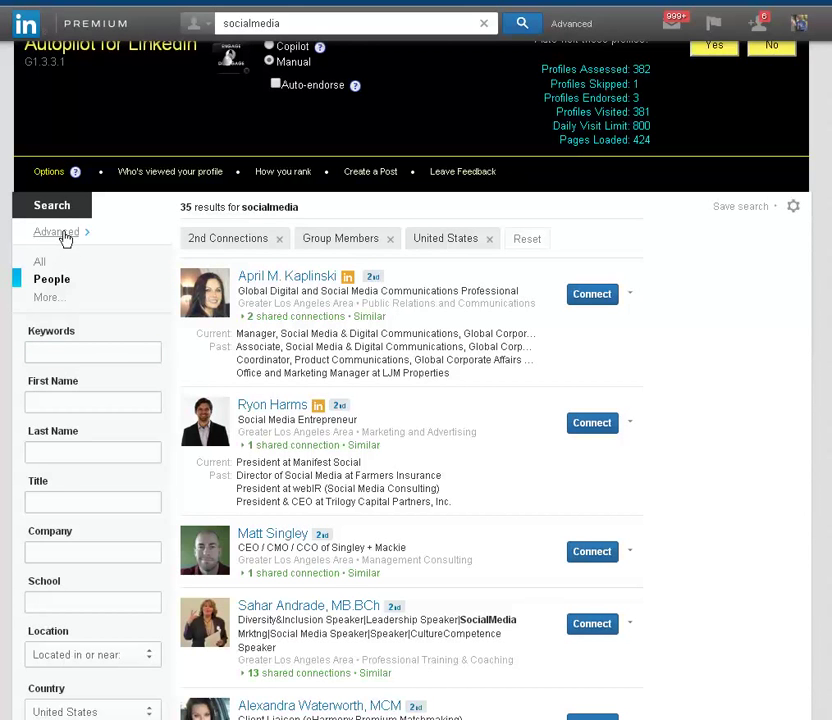
# - Search for 1st connections only, excluding 2nd connections
pyautogui.click(62, 234)
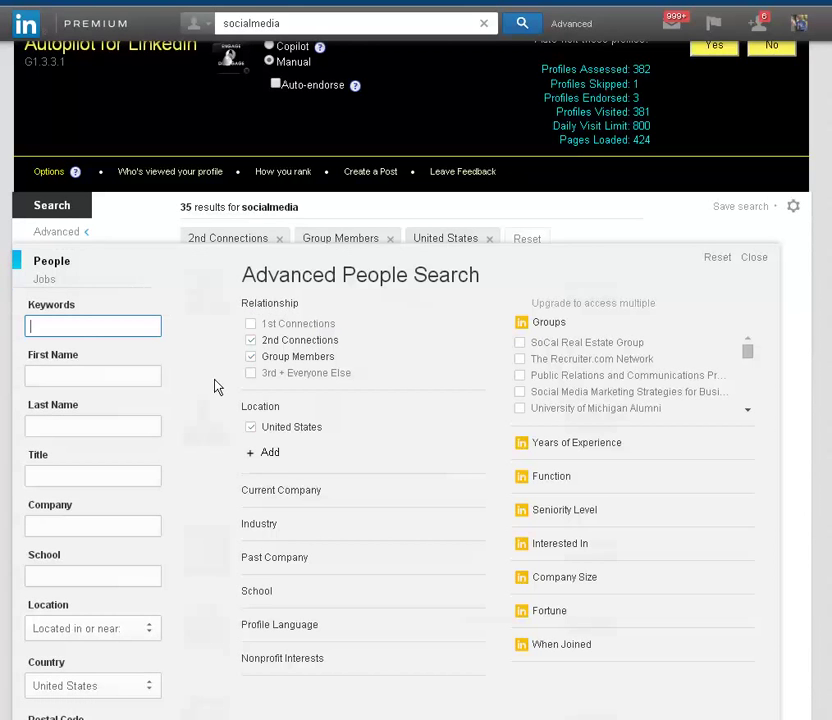
pyautogui.click(251, 324)
pyautogui.click(252, 342)
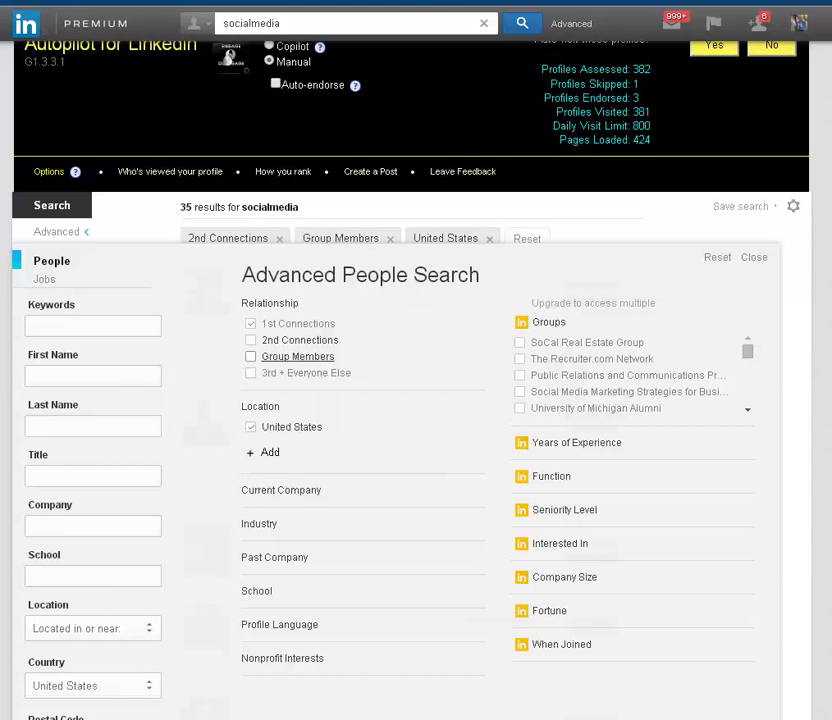
pyautogui.scroll(-2, 416, 400)
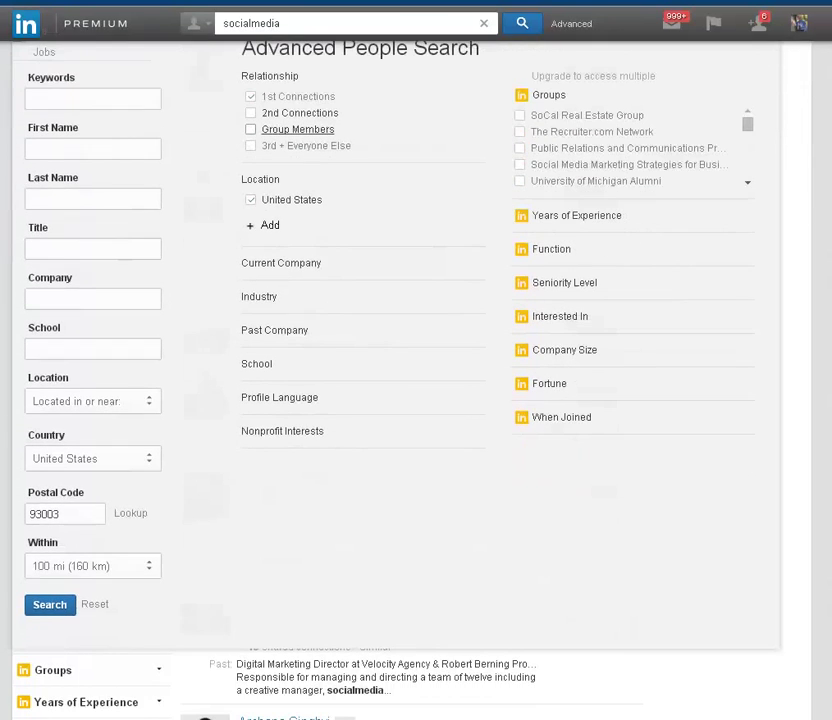
pyautogui.click(50, 604)
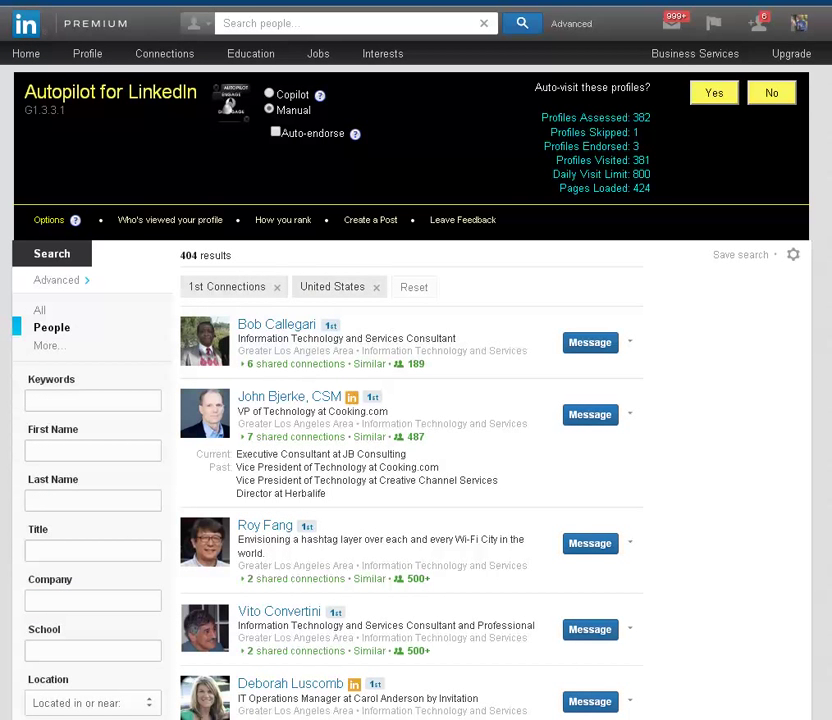
# - Scroll through the 404 results and back to the Autopilot auto-visit prompt
pyautogui.scroll(-5, 416, 400)
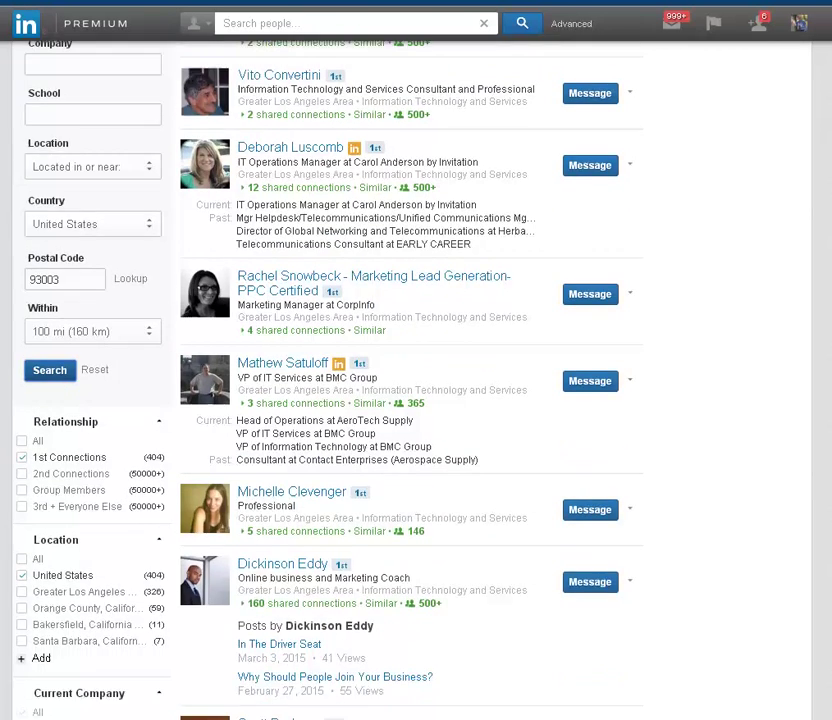
pyautogui.scroll(-2, 416, 400)
pyautogui.scroll(-1, 416, 400)
pyautogui.scroll(1, 416, 400)
pyautogui.scroll(2, 416, 400)
pyautogui.scroll(1, 498, 460)
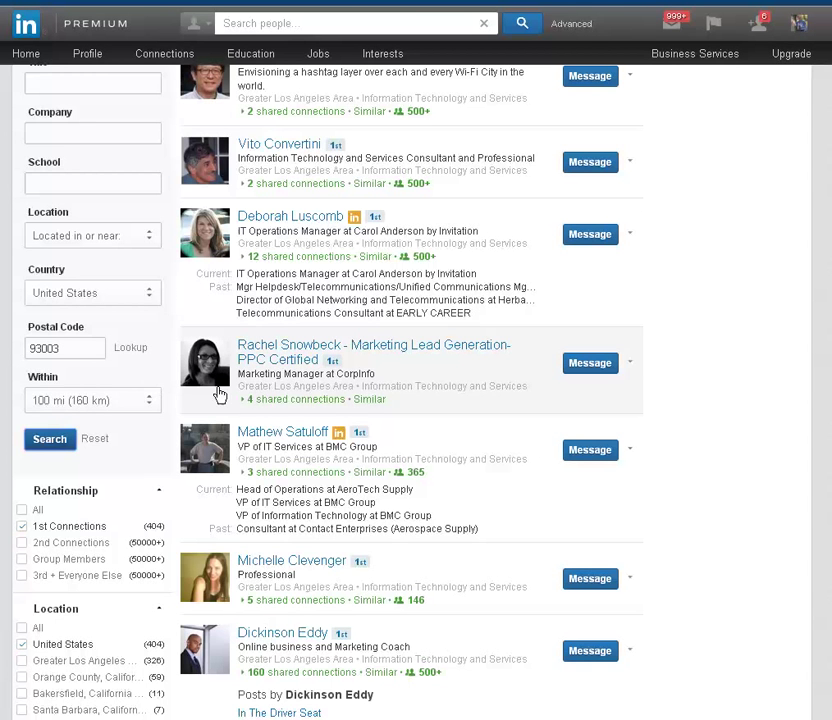
pyautogui.scroll(3, 413, 247)
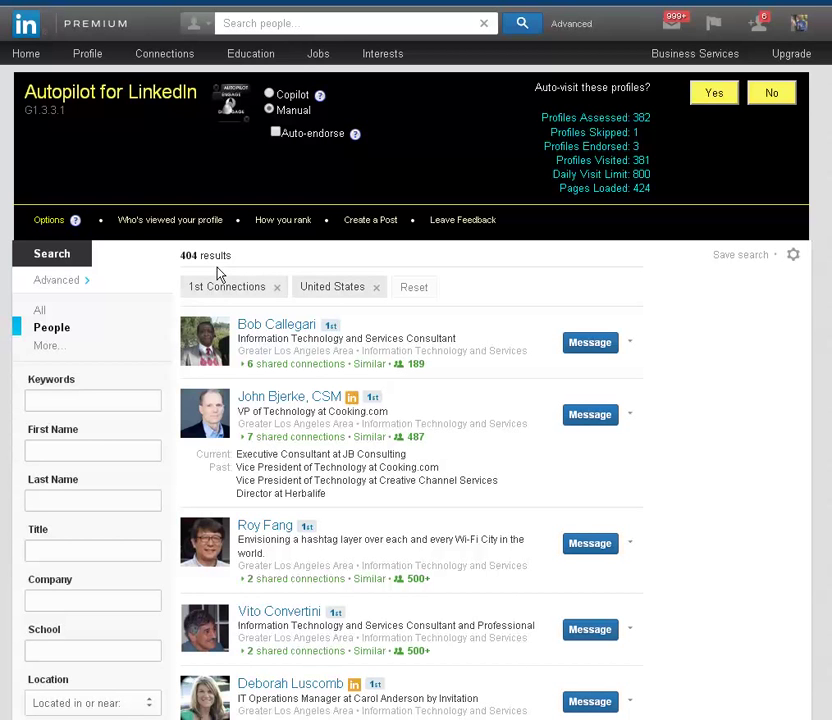
# - Enable Auto-endorse and start auto-visiting the 404 first-degree connections
pyautogui.click(275, 134)
pyautogui.click(711, 95)
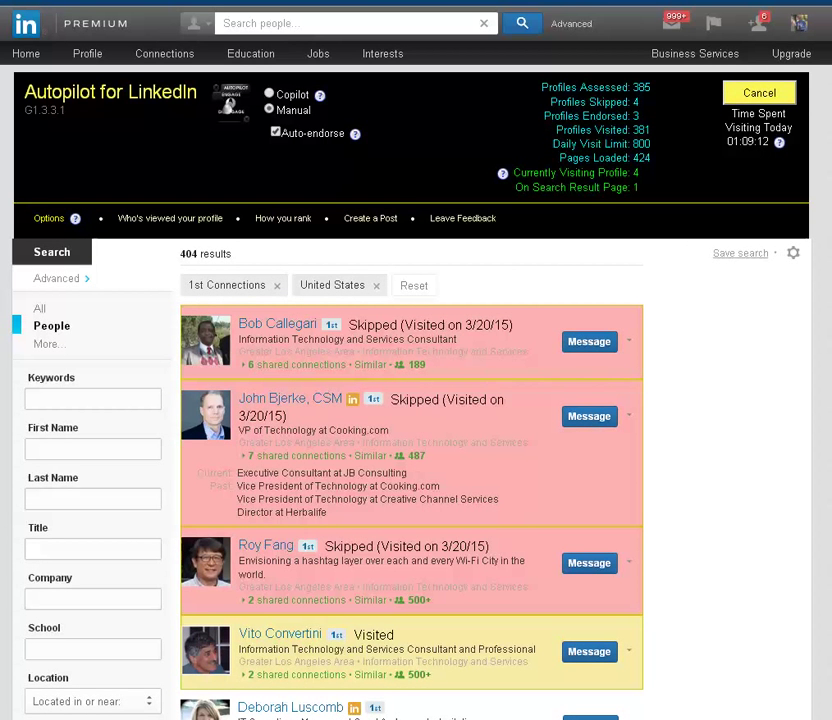
# - Follow the results as Autopilot marks people Skipped, Visited or Visited+Endorsed
pyautogui.scroll(-3, 700, 268)
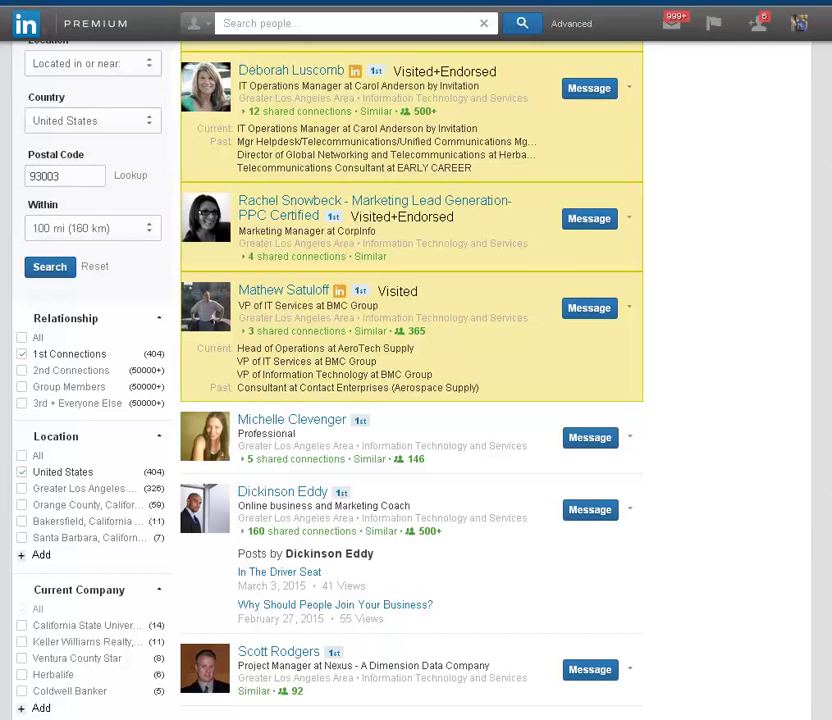
pyautogui.scroll(5, 140, 377)
pyautogui.scroll(-1, 140, 361)
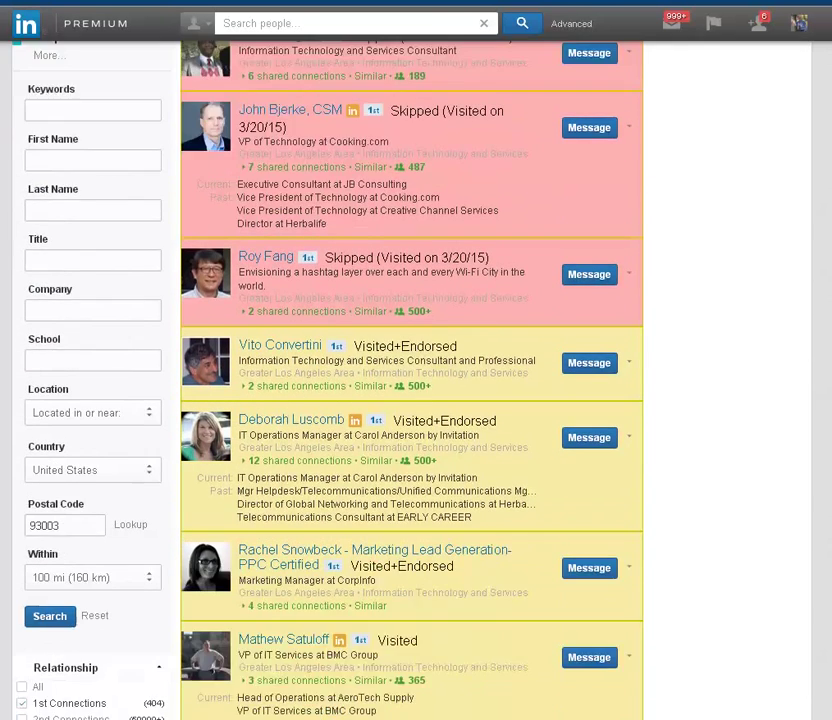
pyautogui.scroll(-3, 140, 361)
pyautogui.scroll(-1, 140, 361)
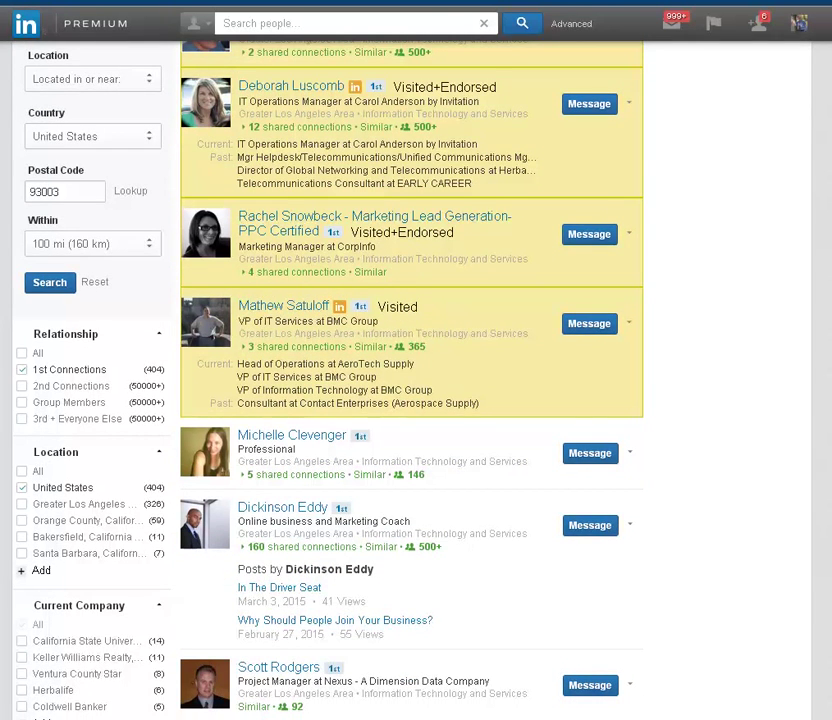
pyautogui.scroll(-3, 411, 380)
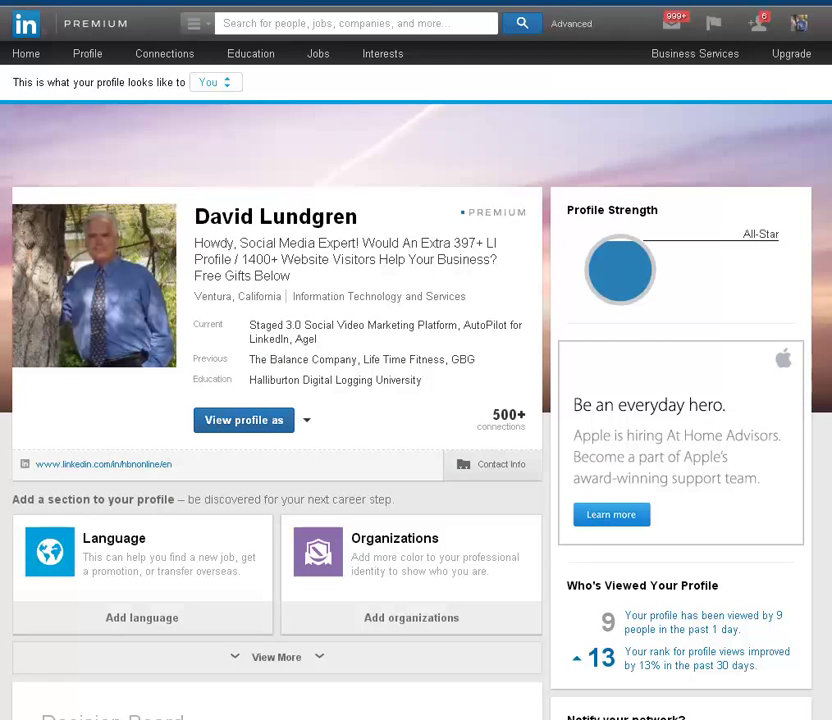
# - Scroll your profile, then preview it as Public from the 'looks like to' dropdown
pyautogui.scroll(-2, 277, 400)
pyautogui.scroll(-2, 277, 400)
pyautogui.scroll(-1, 277, 400)
pyautogui.scroll(-3, 277, 400)
pyautogui.scroll(10, 277, 400)
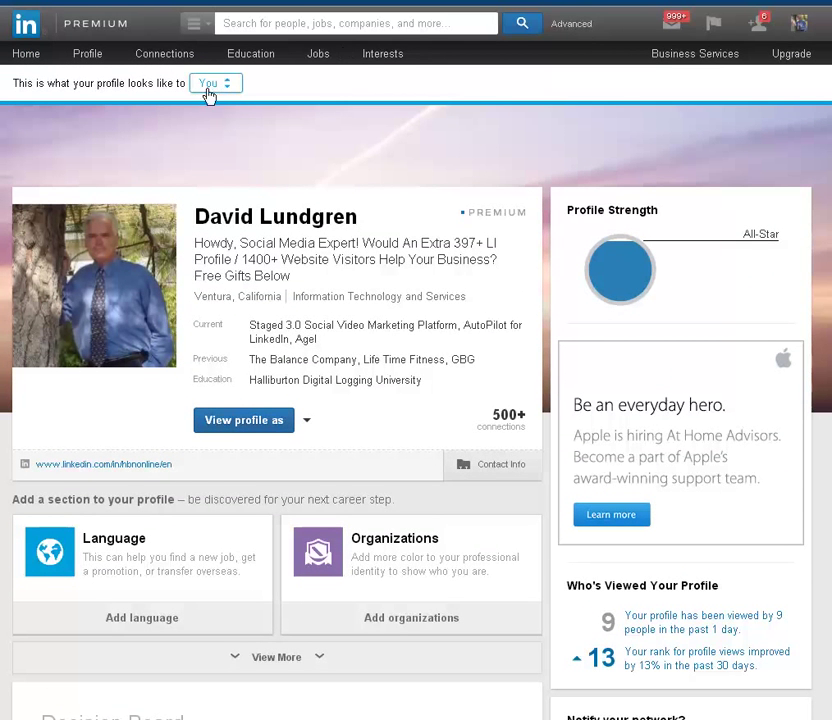
pyautogui.click(227, 86)
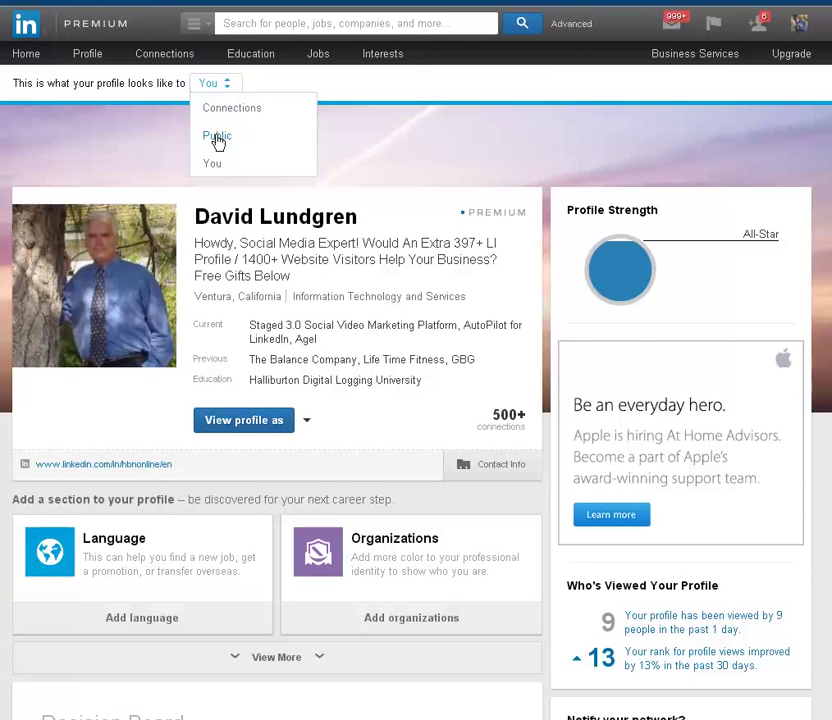
pyautogui.click(215, 138)
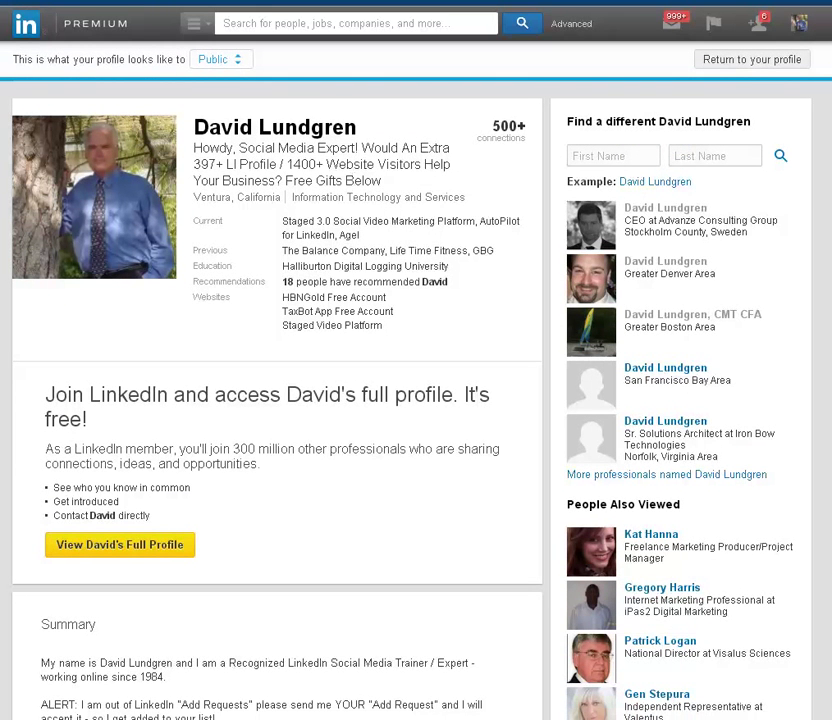
pyautogui.scroll(-2, 416, 400)
pyautogui.scroll(-1, 416, 400)
pyautogui.scroll(-2, 416, 400)
pyautogui.scroll(-1, 789, 158)
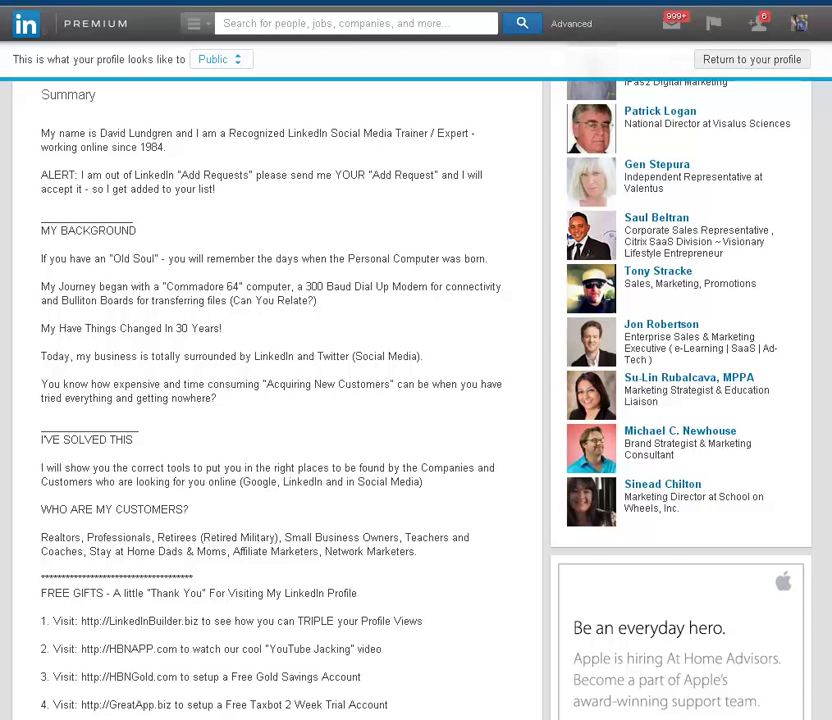
pyautogui.scroll(-2, 277, 400)
pyautogui.scroll(-2, 277, 400)
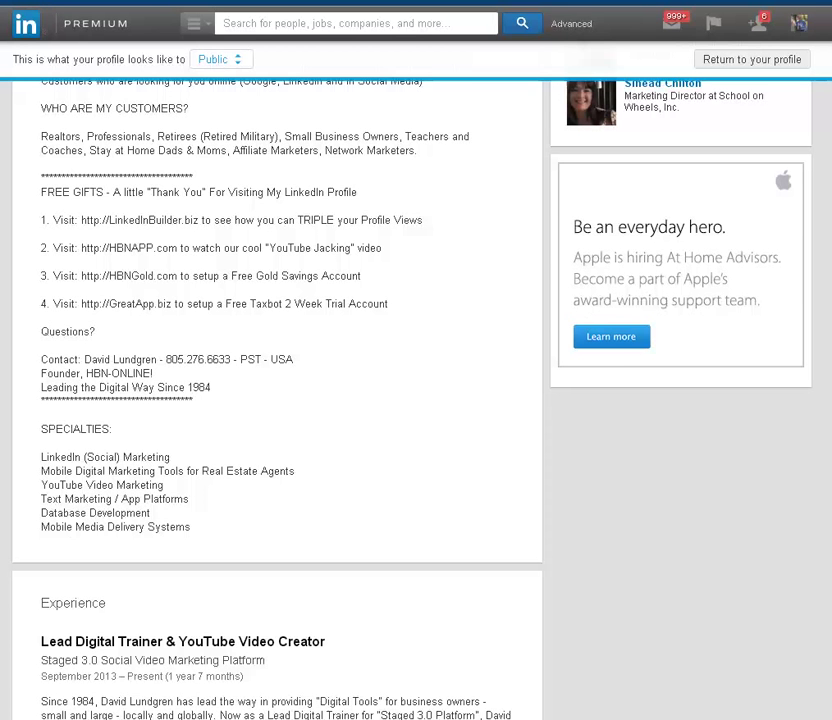
# - Highlight the four FREE GIFTS website links listed in the profile Summary
pyautogui.scroll(5, 416, 400)
pyautogui.scroll(1, 416, 400)
pyautogui.scroll(4, 416, 400)
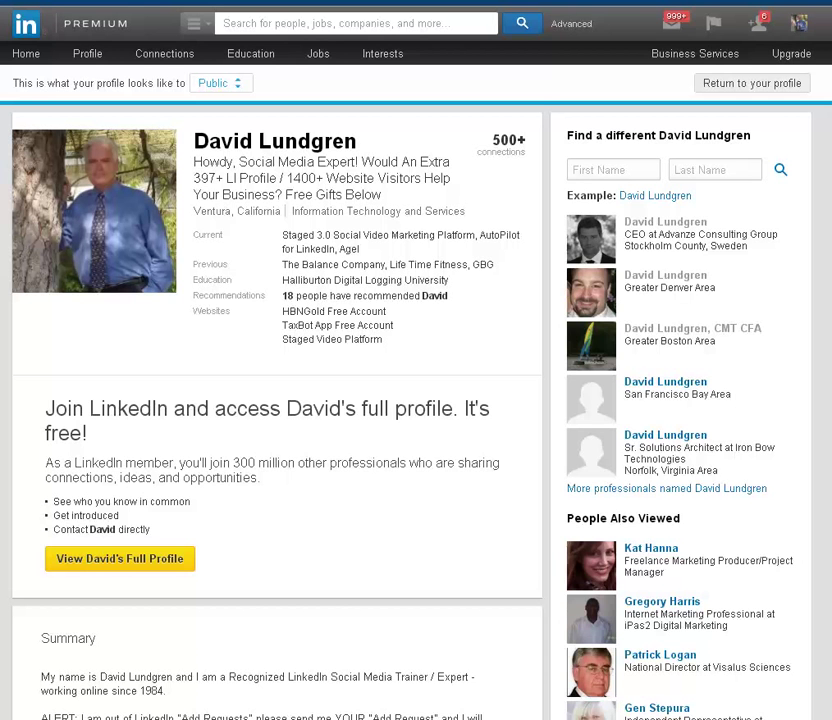
pyautogui.scroll(-7, 270, 400)
pyautogui.scroll(-4, 270, 400)
pyautogui.scroll(3, 270, 400)
pyautogui.scroll(-2, 270, 400)
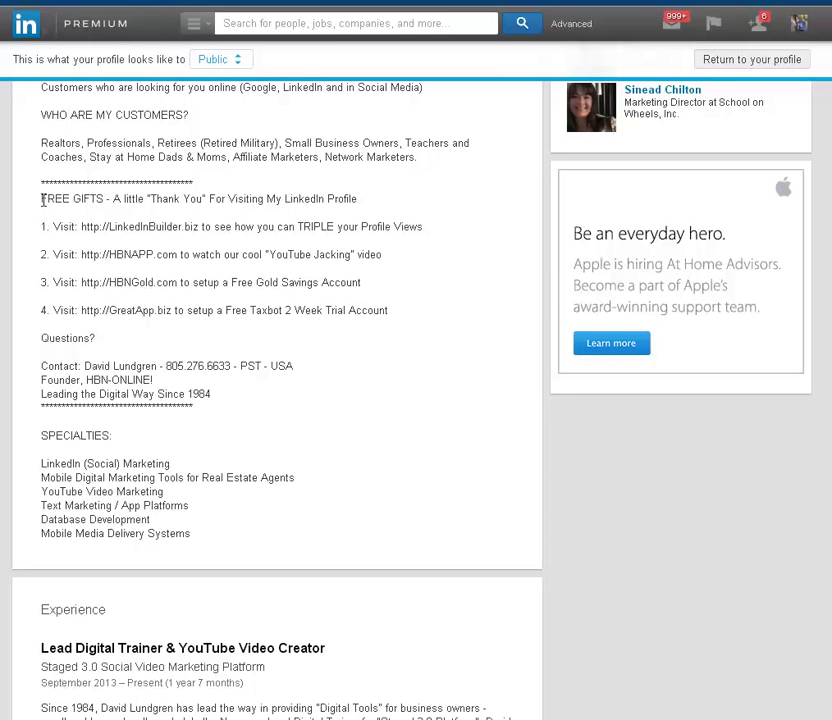
pyautogui.moveTo(42, 199)
pyautogui.mouseDown()
pyautogui.moveTo(313, 301)
pyautogui.moveTo(405, 310)
pyautogui.mouseUp()
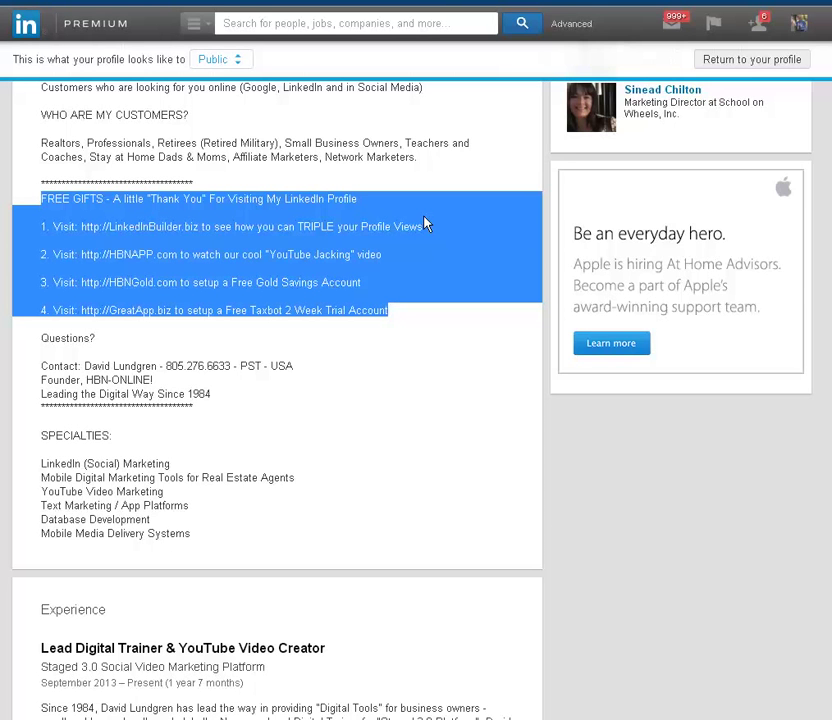
pyautogui.scroll(-1, 422, 140)
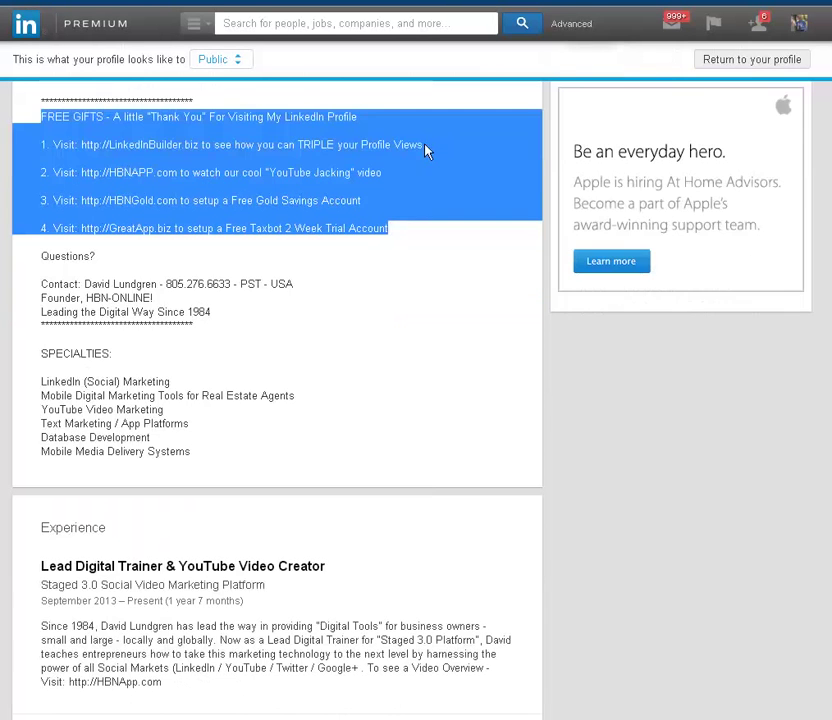
# - Clear the FREE GIFTS text selection in the profile Summary
pyautogui.click(332, 291)
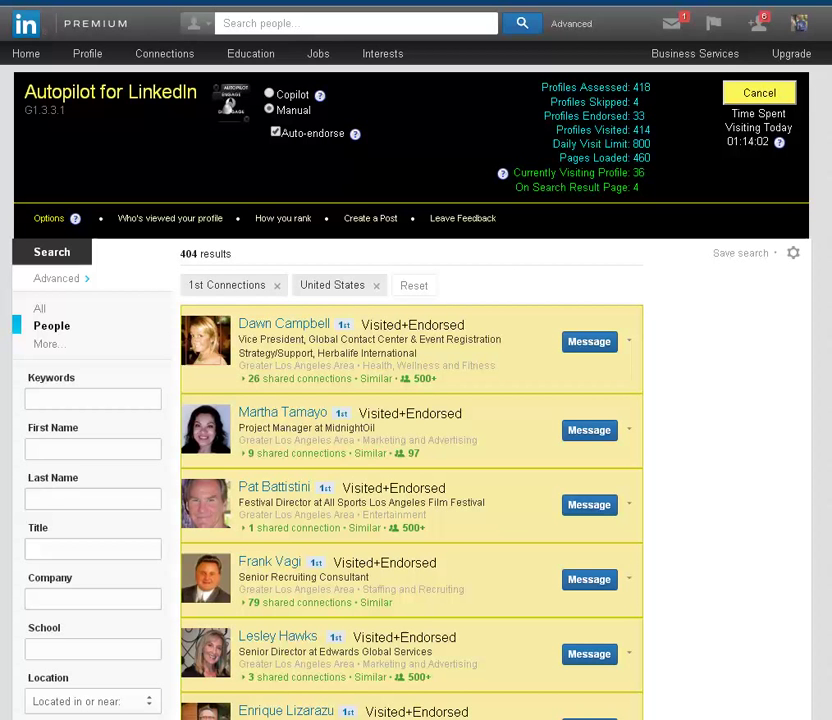
# - Show the list of recent LinkedIn notifications from the flag icon
pyautogui.click(713, 23)
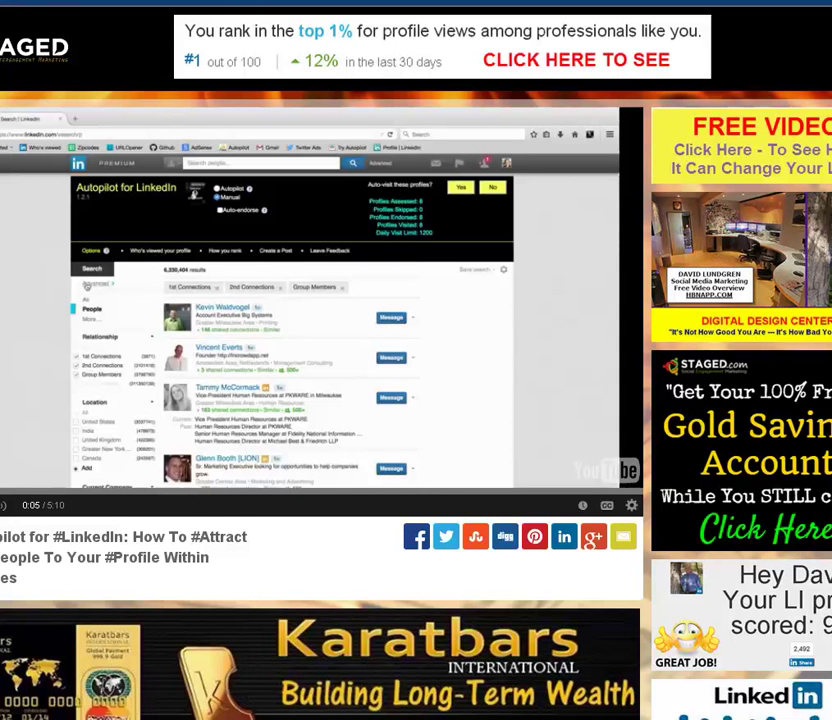
# - Scroll down past the embedded Autopilot tutorial video and promotional banners
pyautogui.scroll(-2, 712, 247)
pyautogui.scroll(-2, 712, 247)
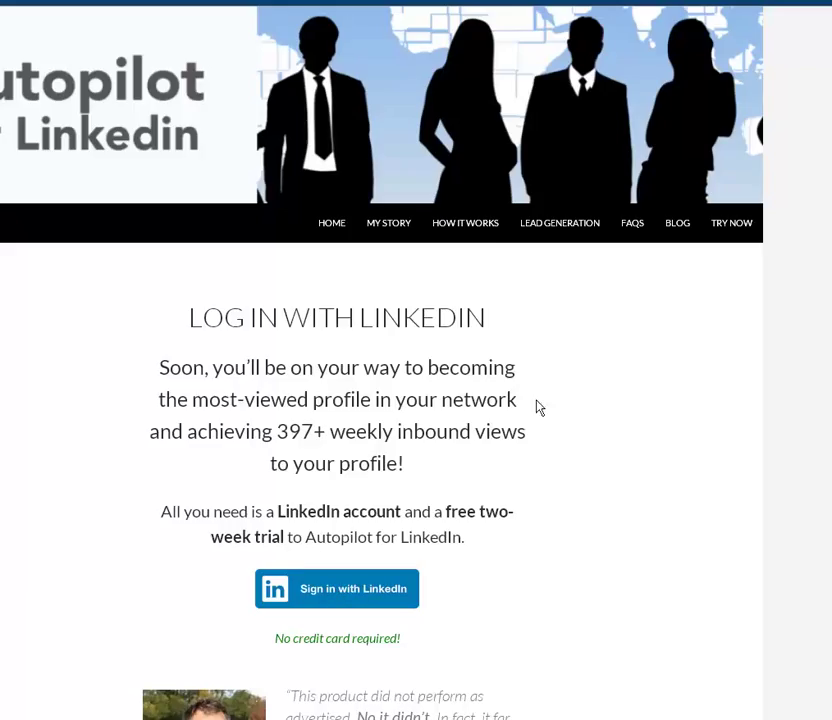
# - Browse the How It Works tutorial videos, ending at the Interface and Options video
pyautogui.click(480, 231)
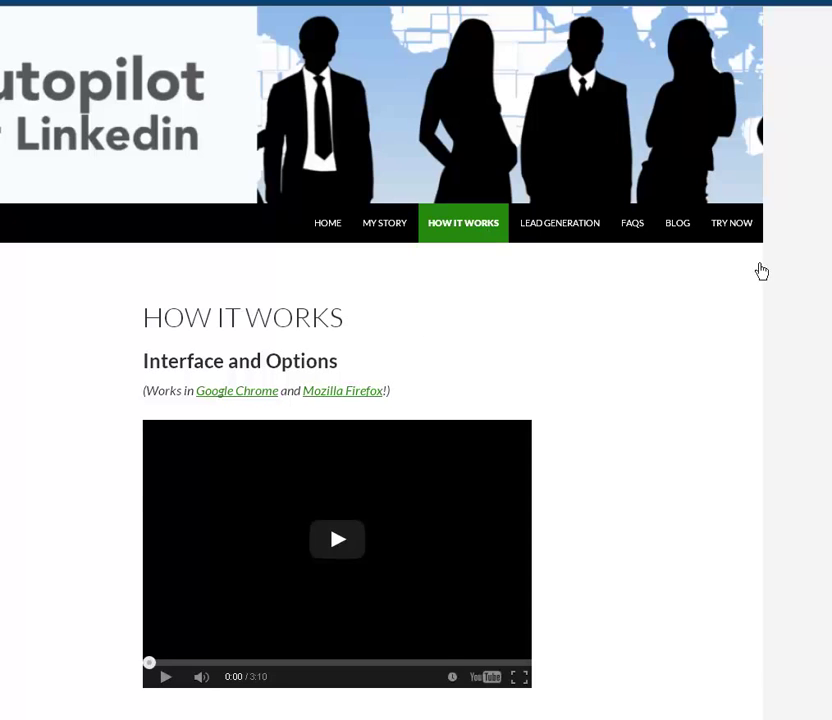
pyautogui.scroll(-2, 380, 400)
pyautogui.scroll(-1, 380, 400)
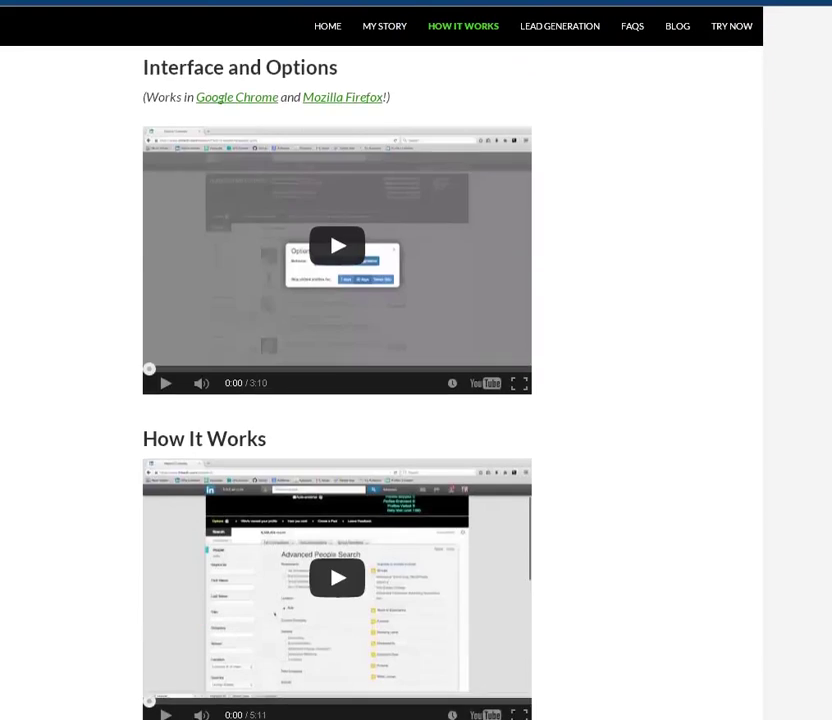
pyautogui.scroll(-1, 380, 400)
pyautogui.scroll(1, 380, 400)
pyautogui.scroll(1, 380, 400)
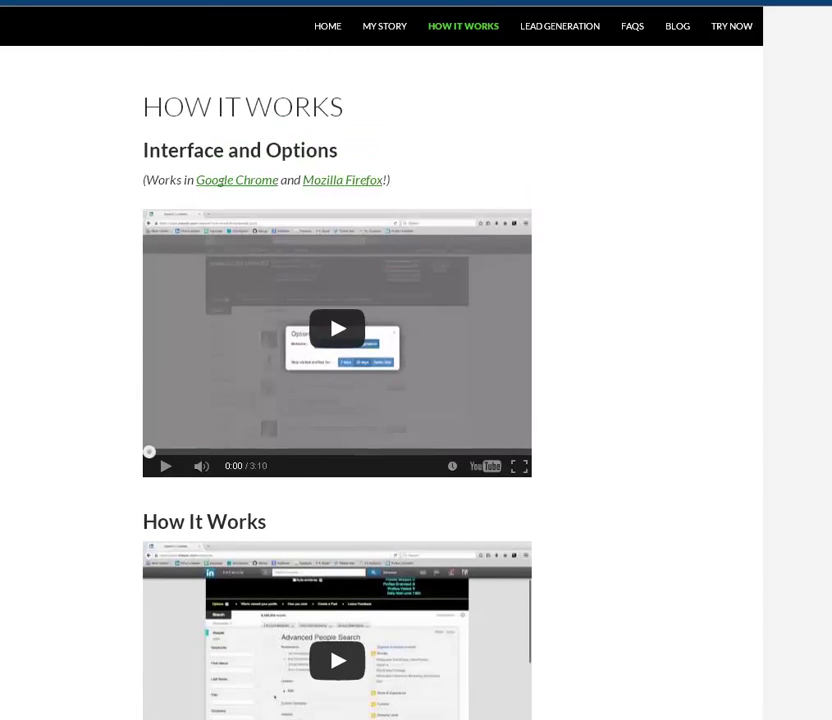
pyautogui.scroll(-1, 337, 400)
pyautogui.scroll(-2, 337, 400)
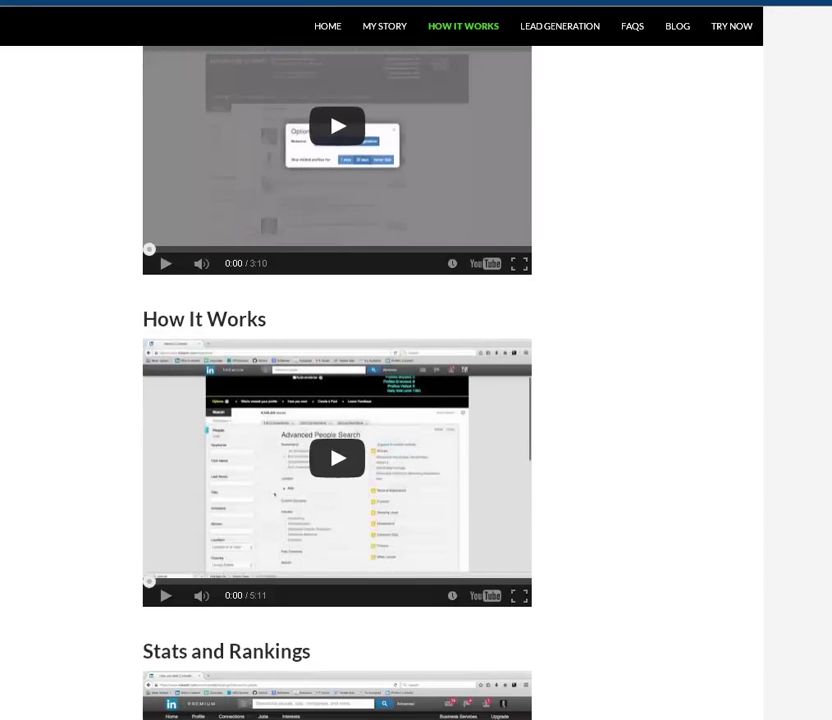
pyautogui.scroll(-2, 337, 400)
pyautogui.scroll(-2, 337, 400)
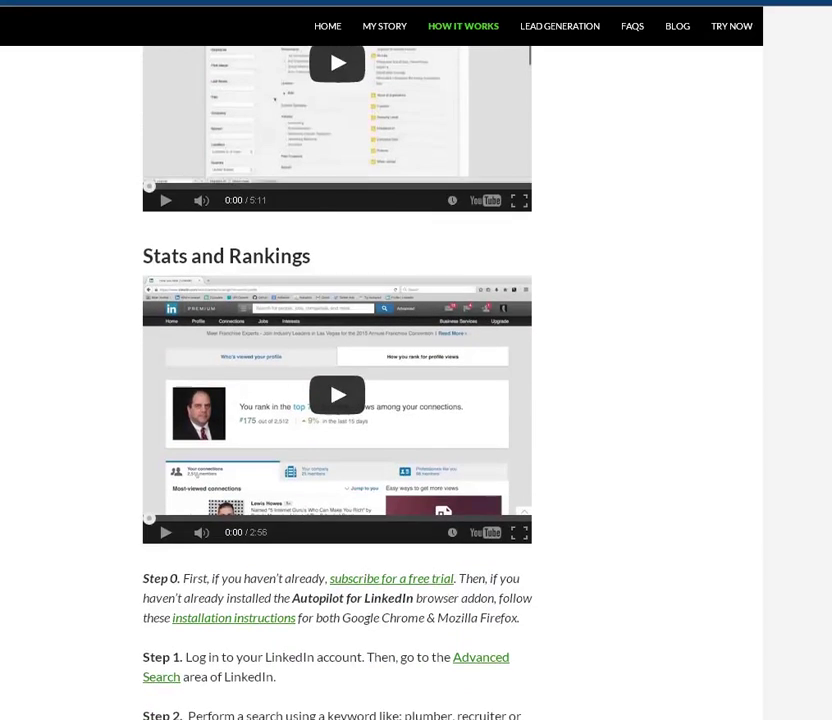
pyautogui.scroll(5, 337, 400)
pyautogui.scroll(3, 337, 400)
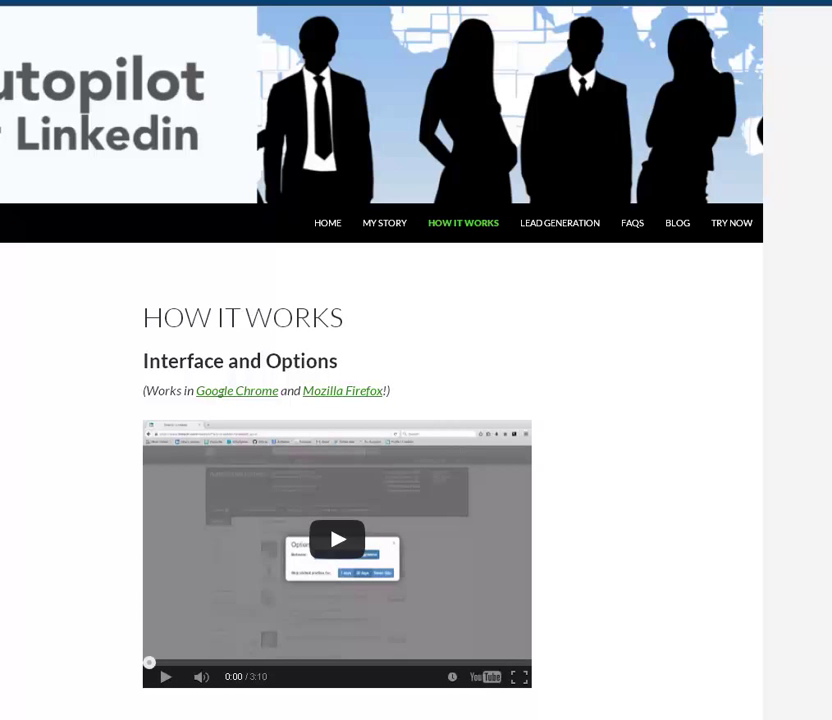